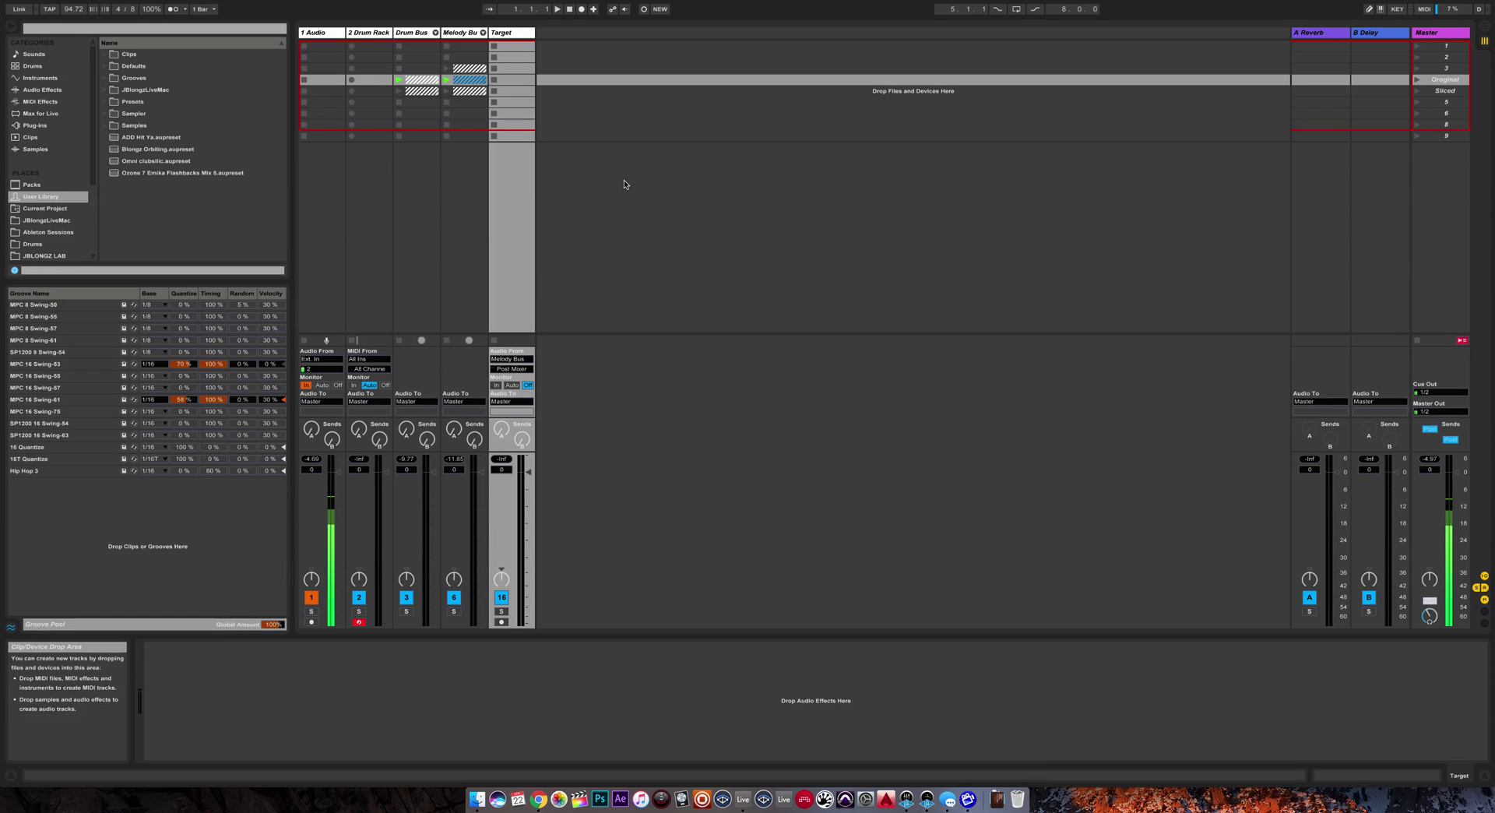
Step: Arm the Target track and start recording a new clip in its ninth scene slot
click(511, 81)
click(501, 622)
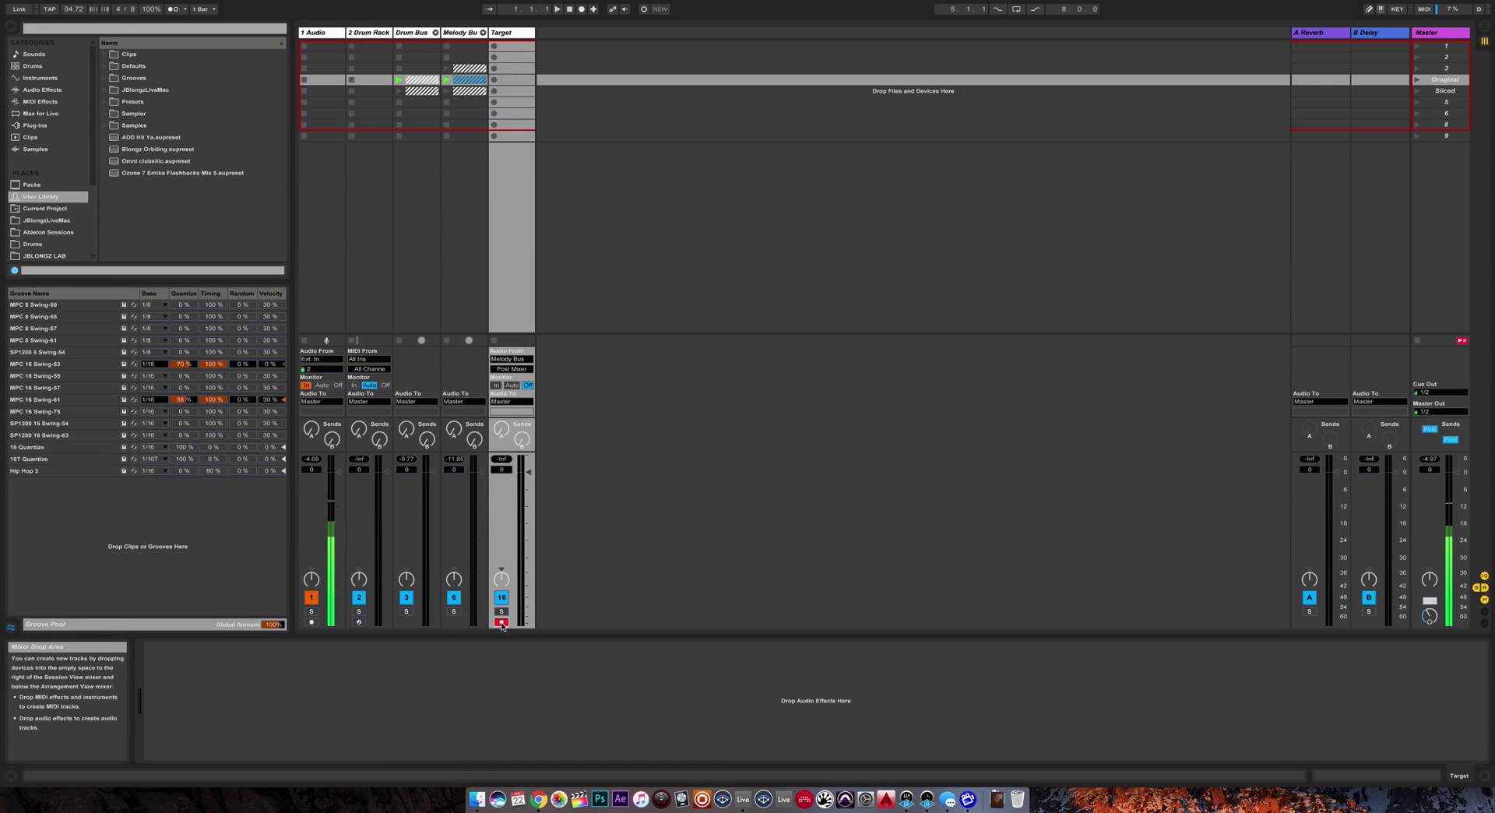
click(494, 137)
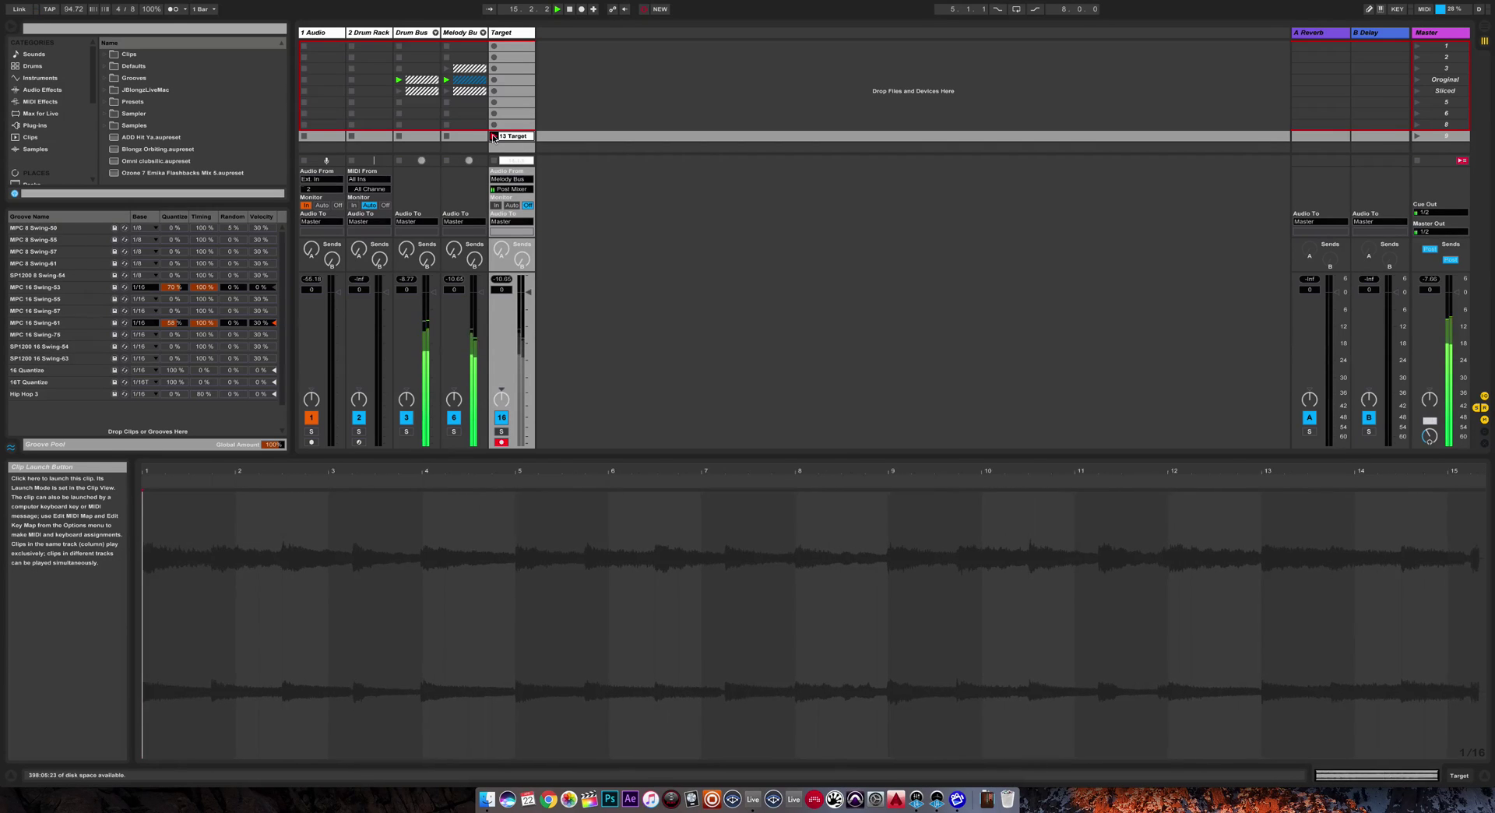
Step: Stop recording the 13 Target clip and return playback to 1.1.1
click(495, 161)
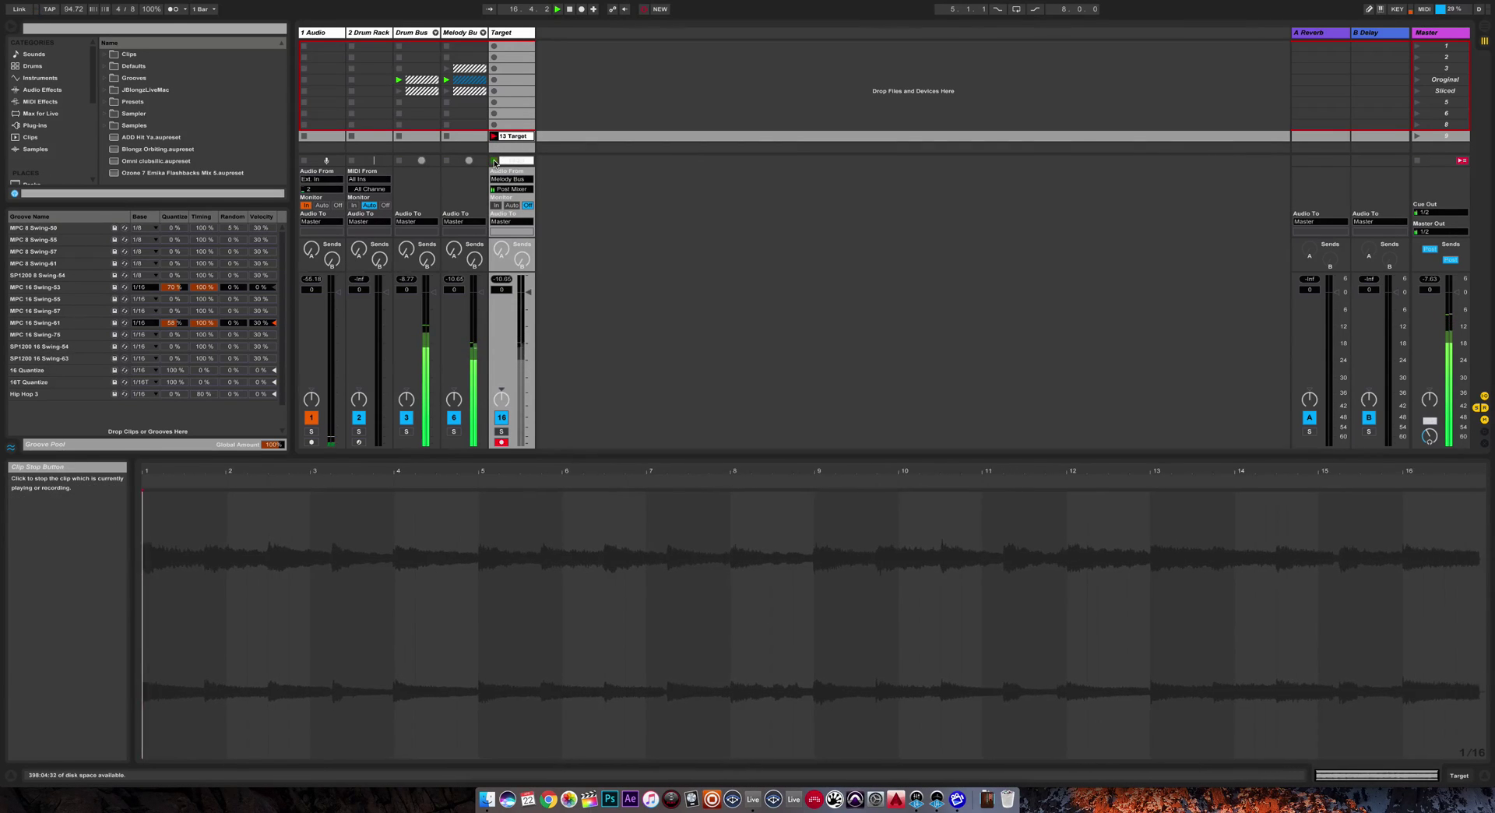
double_click(569, 10)
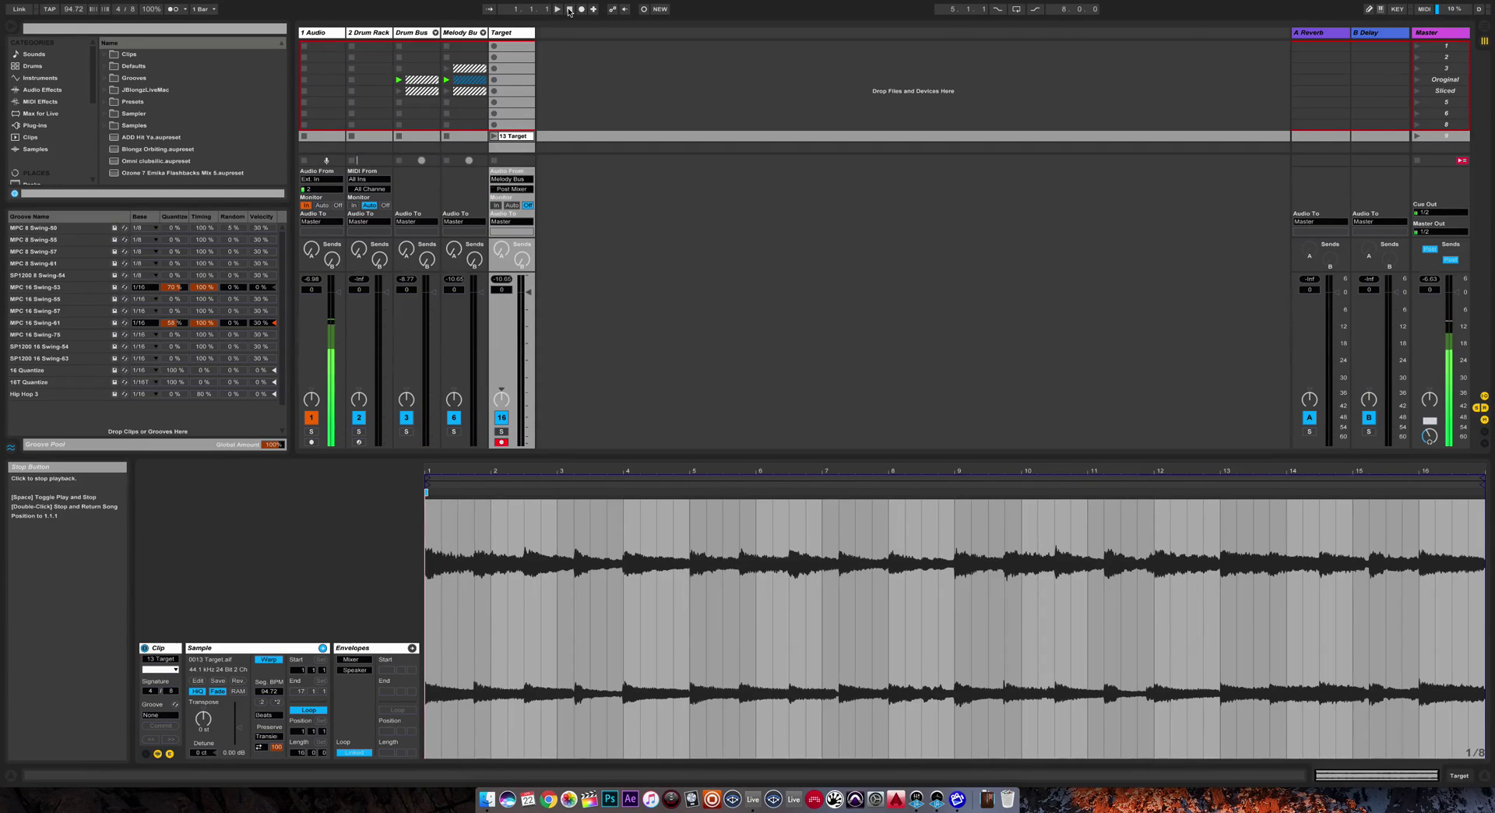
Step: Slice the 13 Target clip into a new MIDI track at 1/16 Note with the Built-in preset
right_click(523, 137)
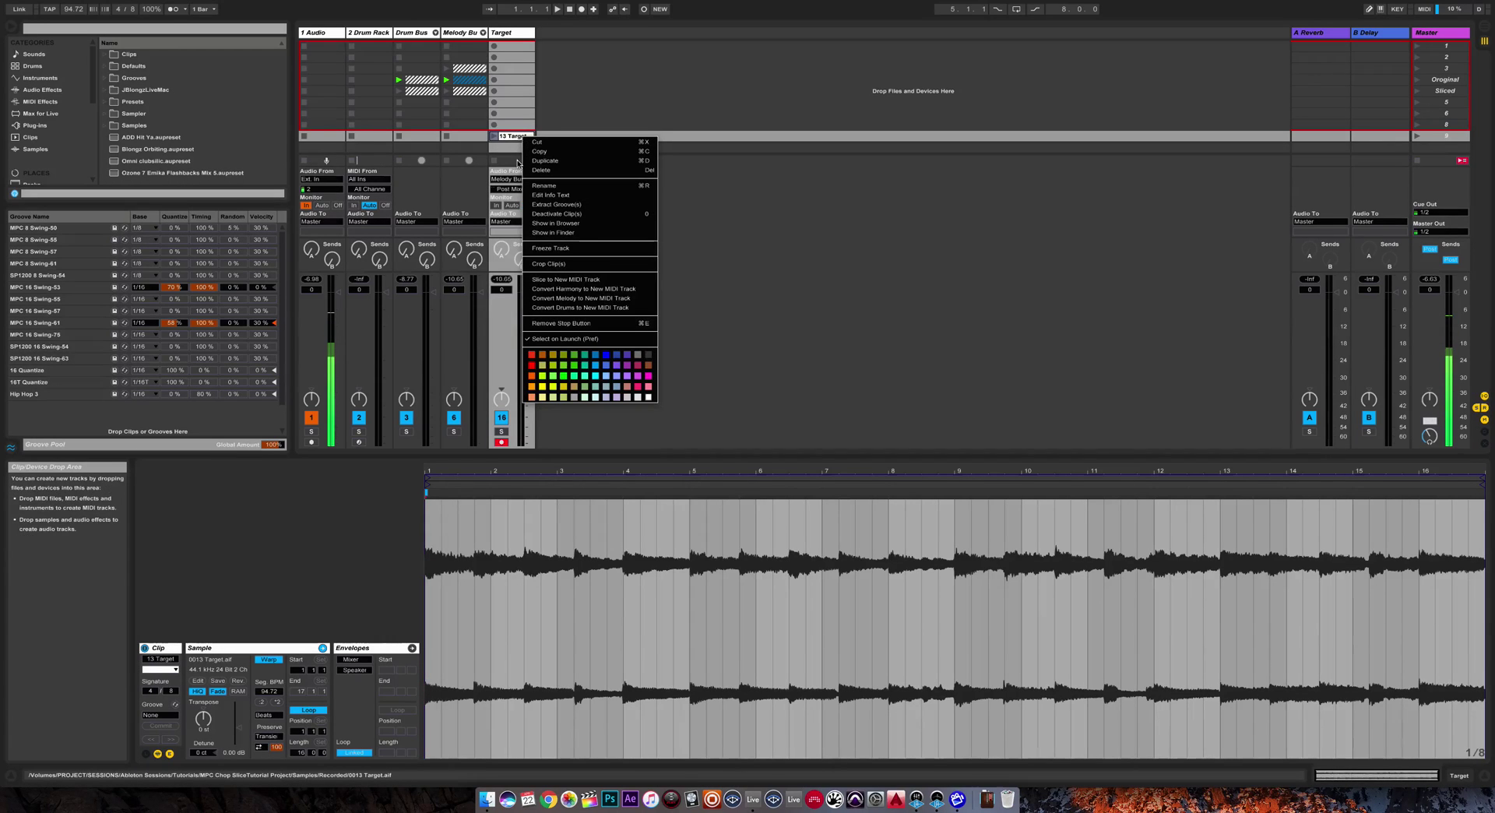
click(565, 279)
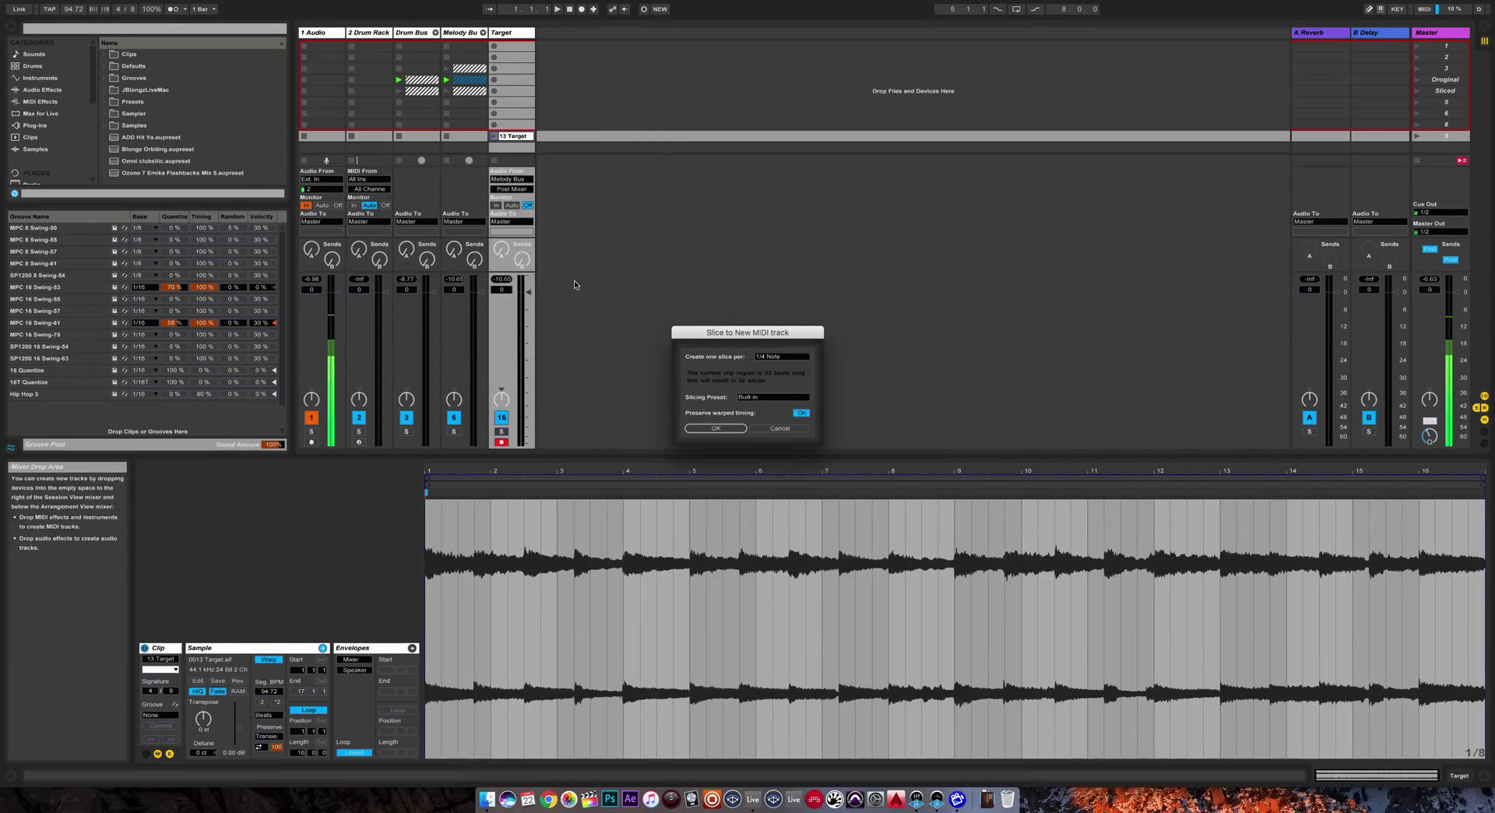
click(732, 429)
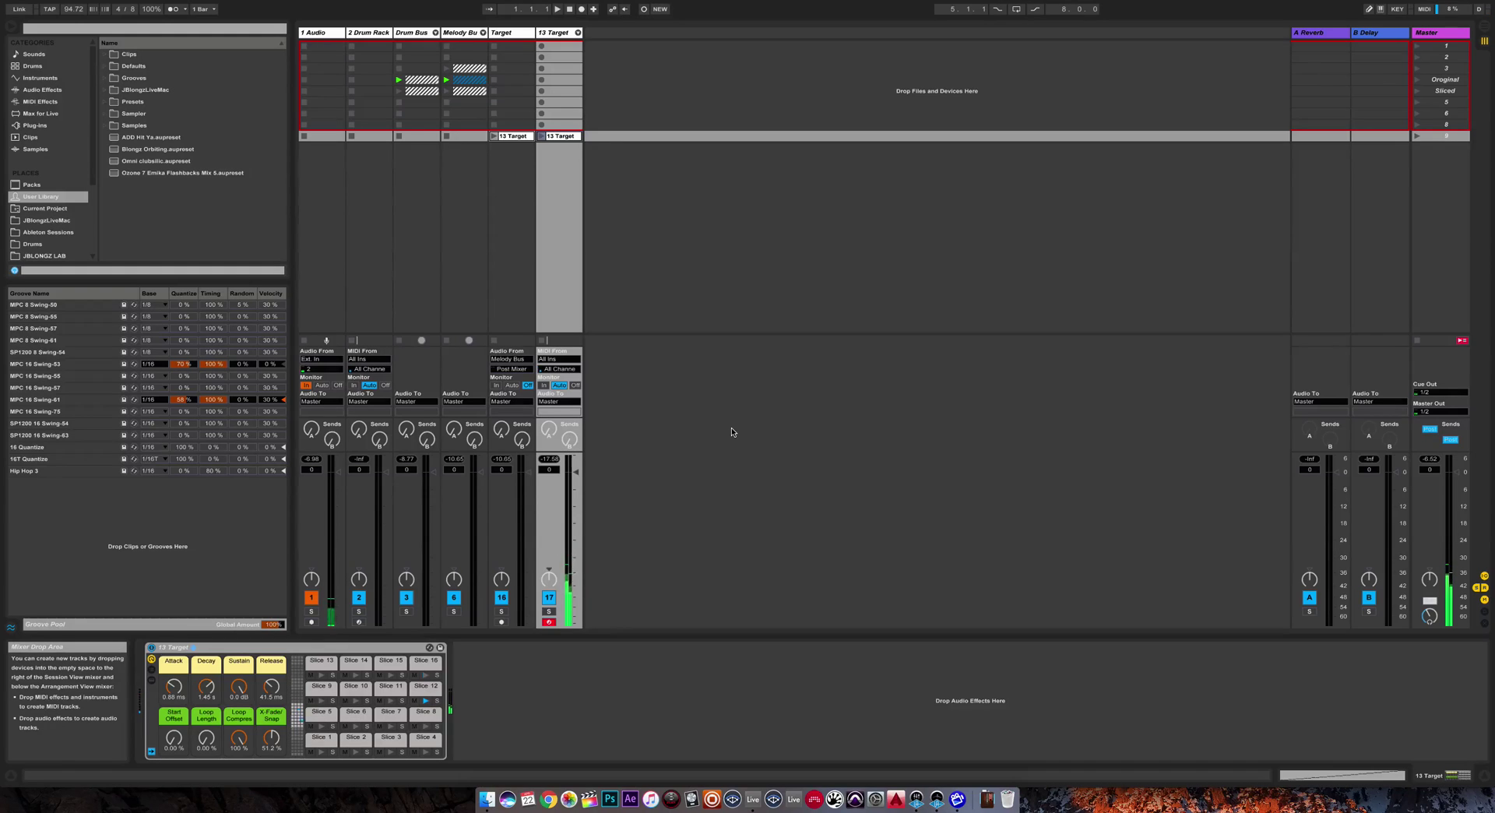
Step: Put all of the Drum Rack's slice chains into choke group 1
click(152, 671)
click(152, 722)
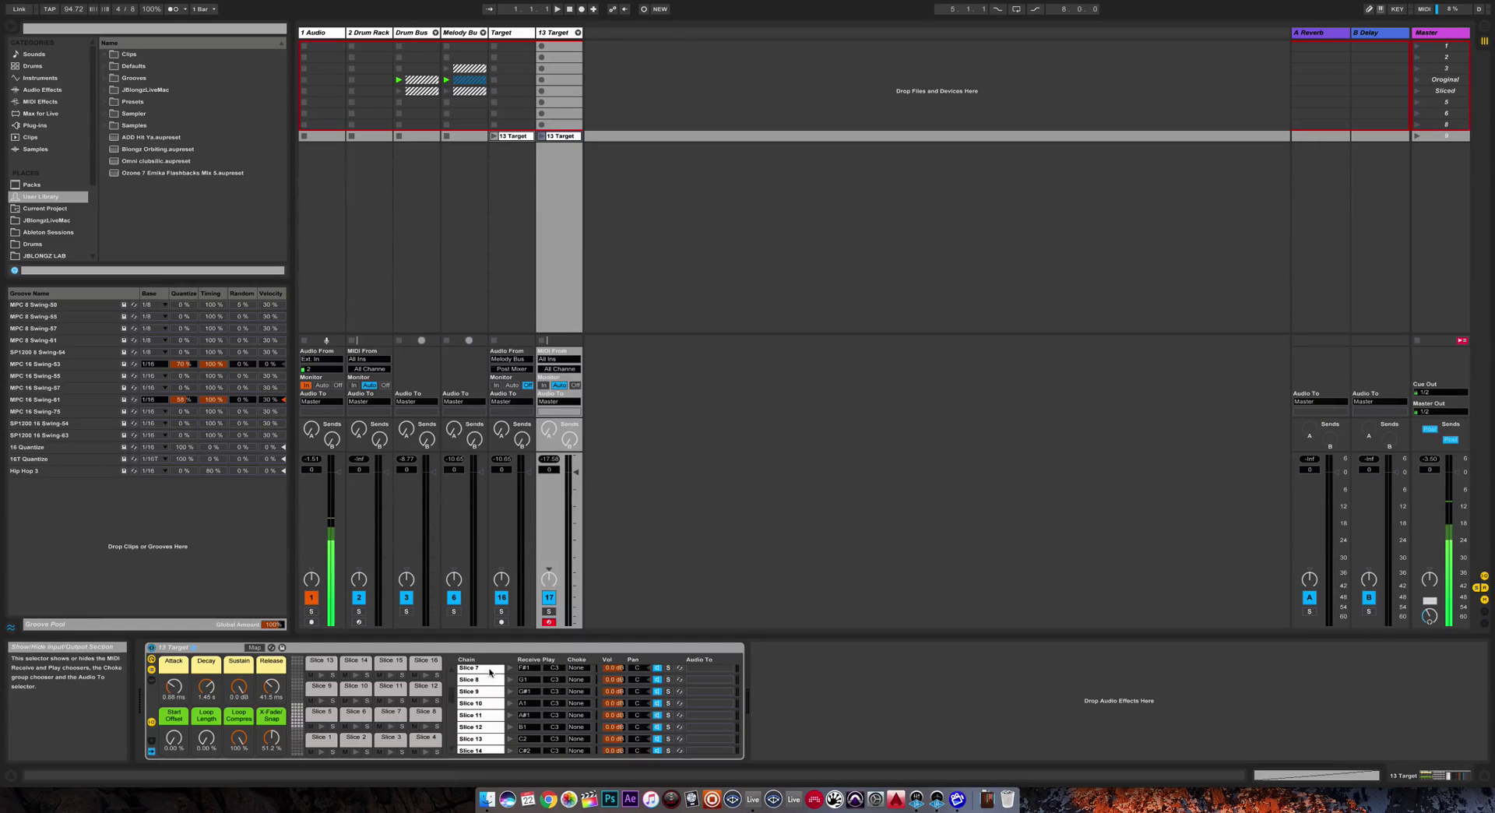
click(476, 680)
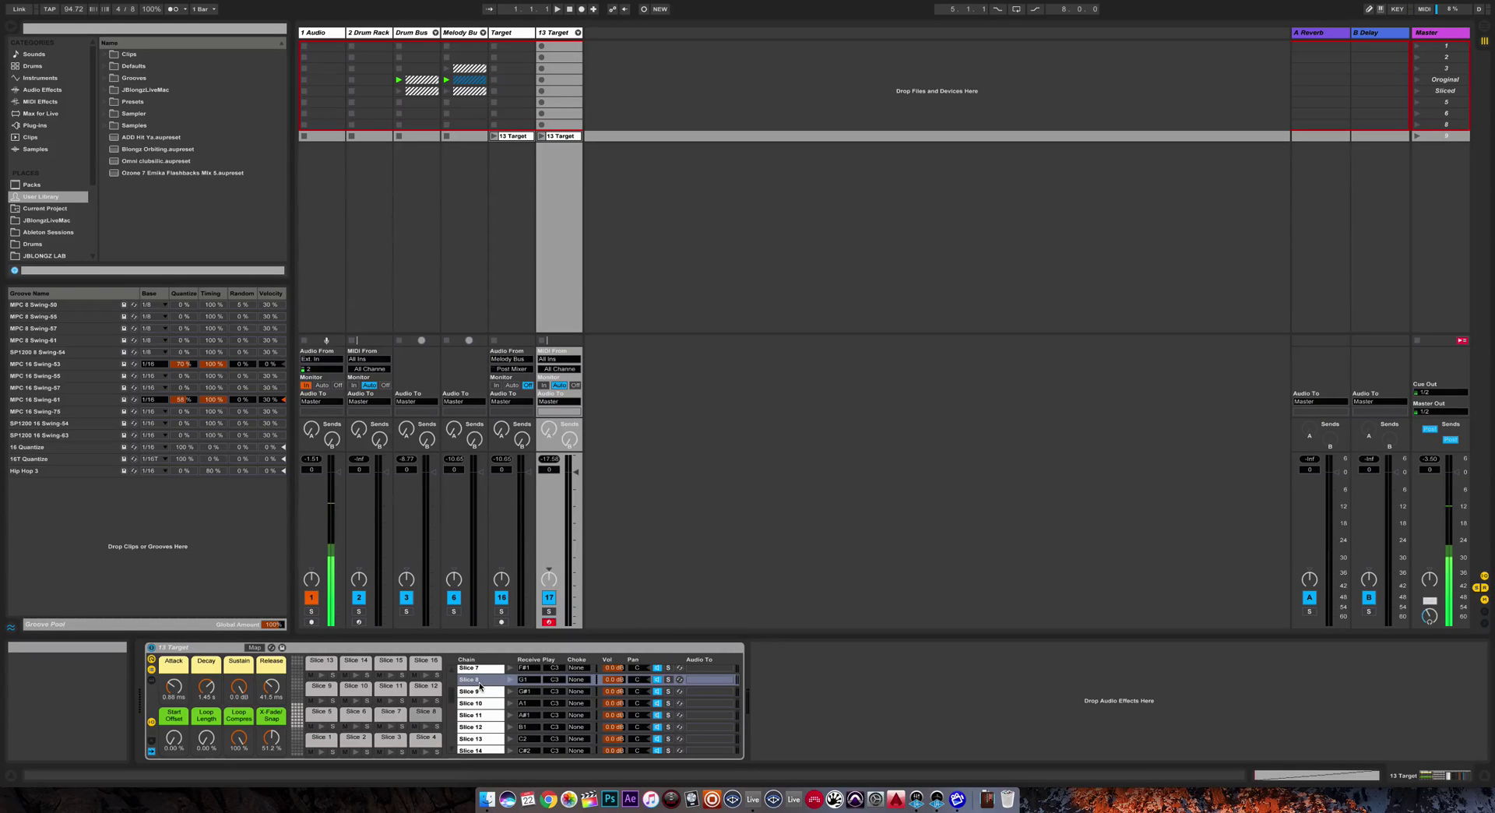
key(super+a)
click(577, 667)
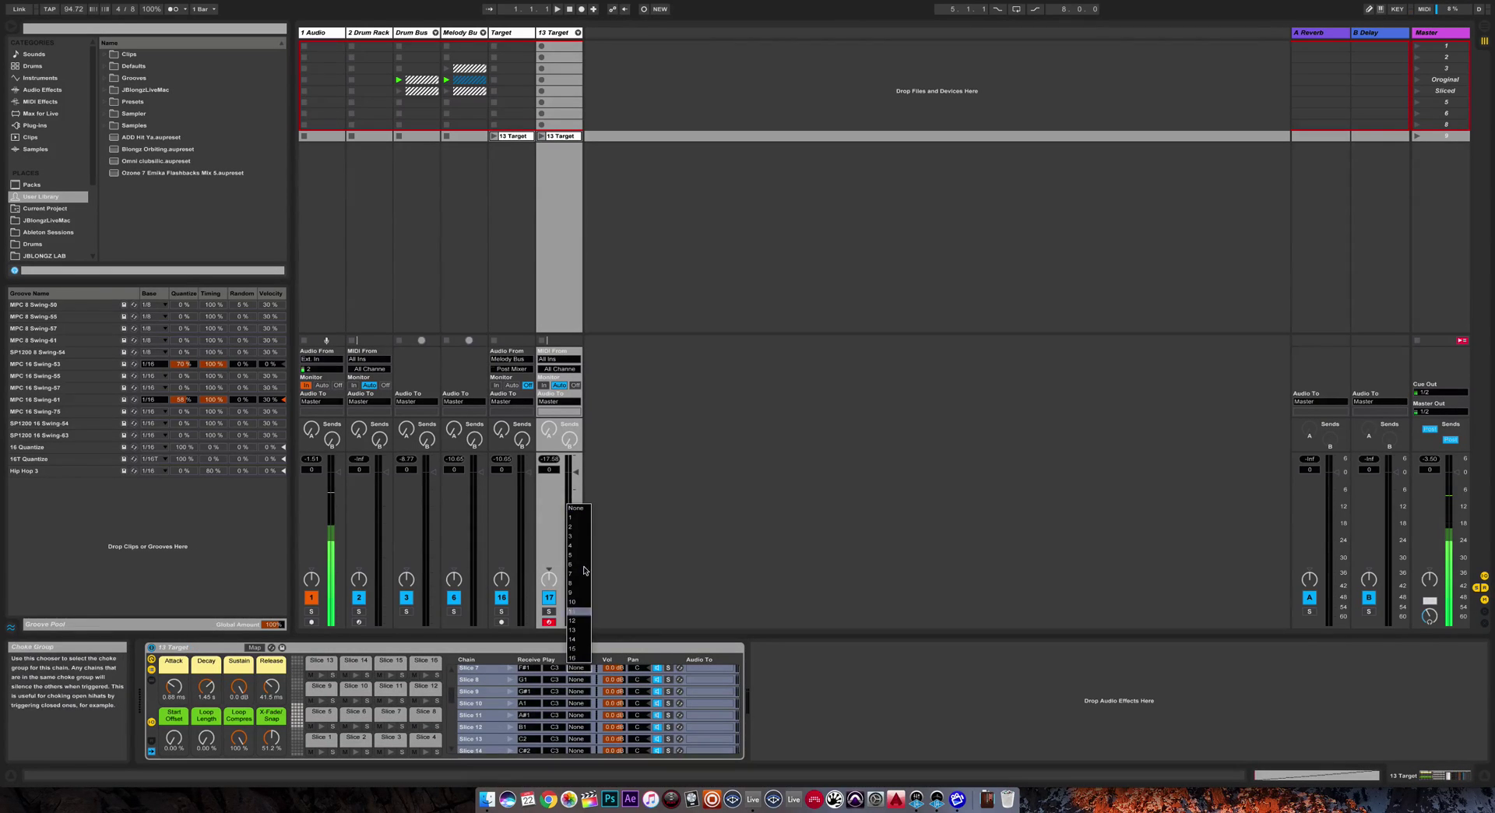
click(580, 518)
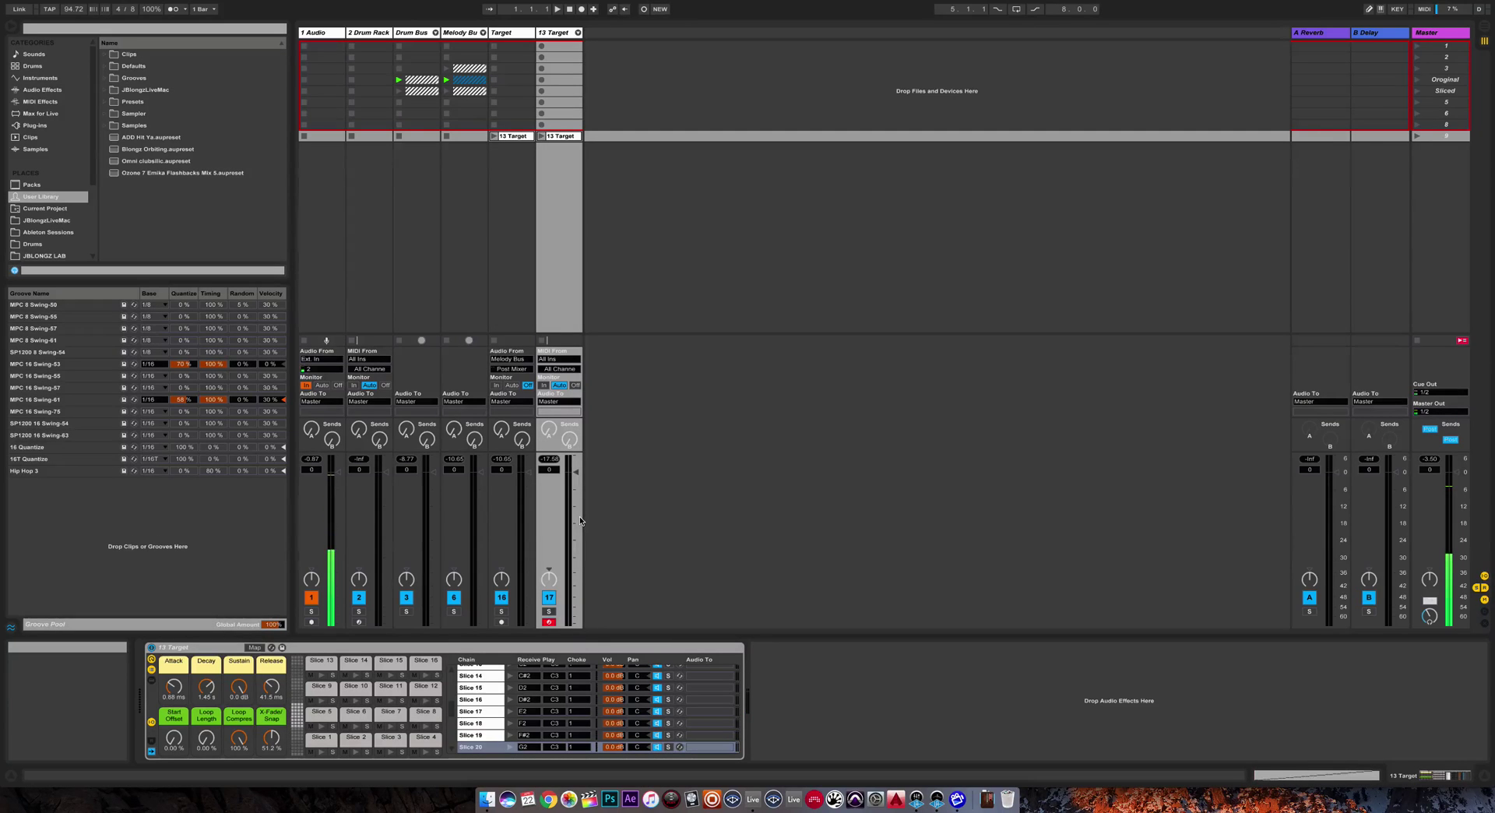
Step: Inspect the Attack and Release macros, then delete the 13 Target MIDI track
click(174, 667)
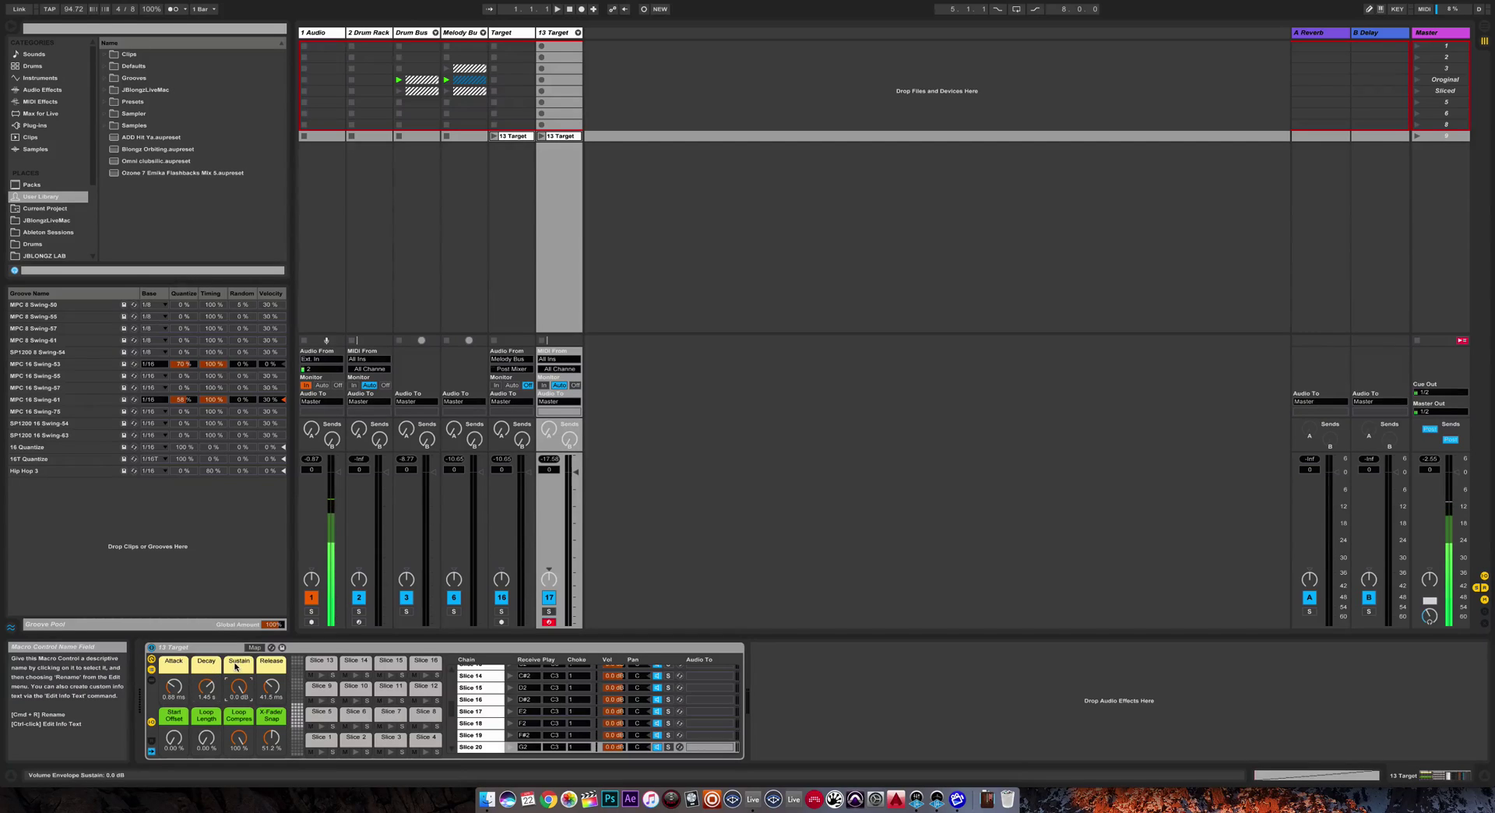
click(267, 670)
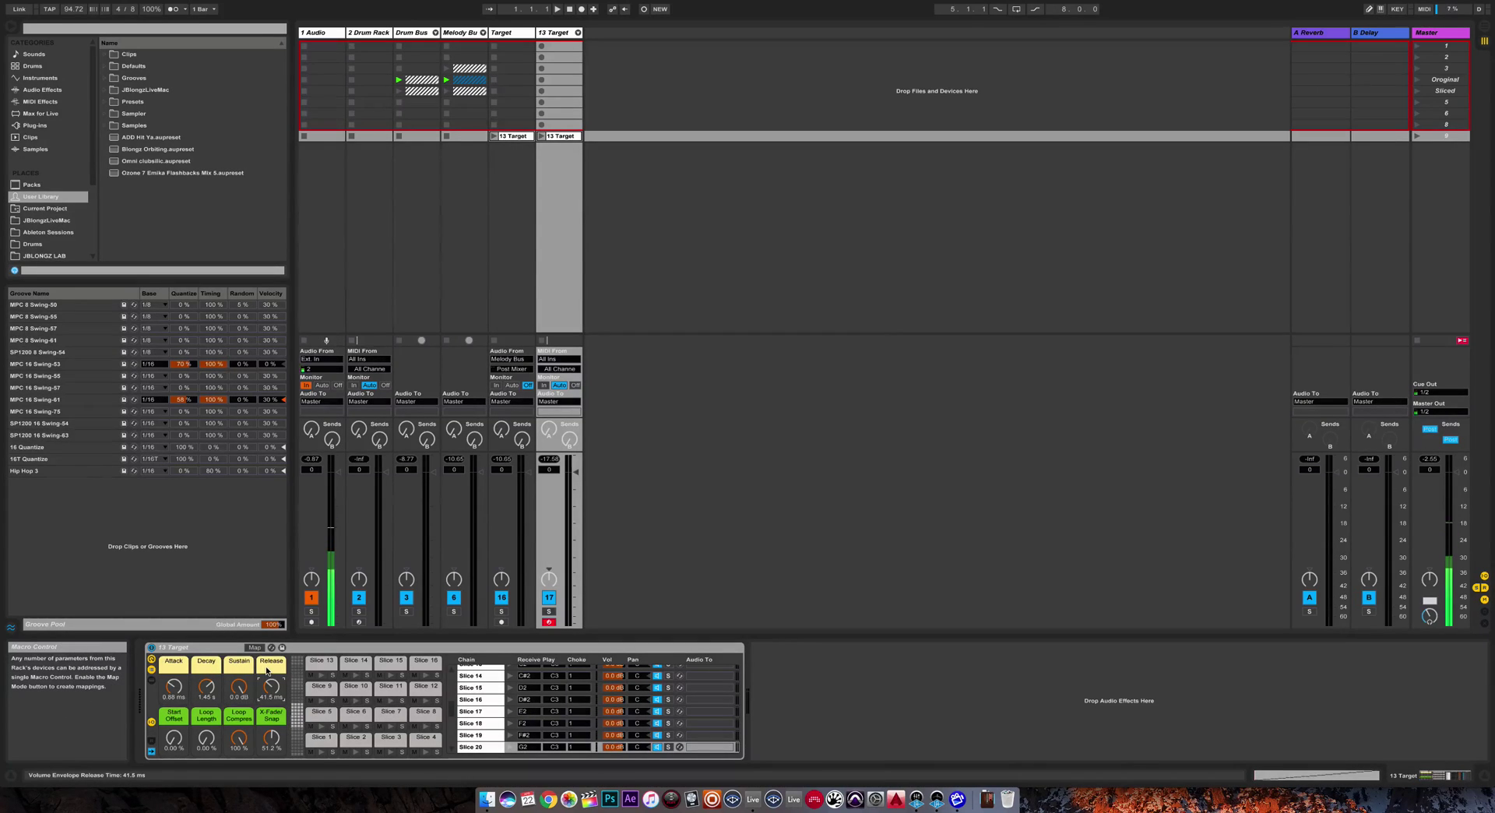
click(544, 34)
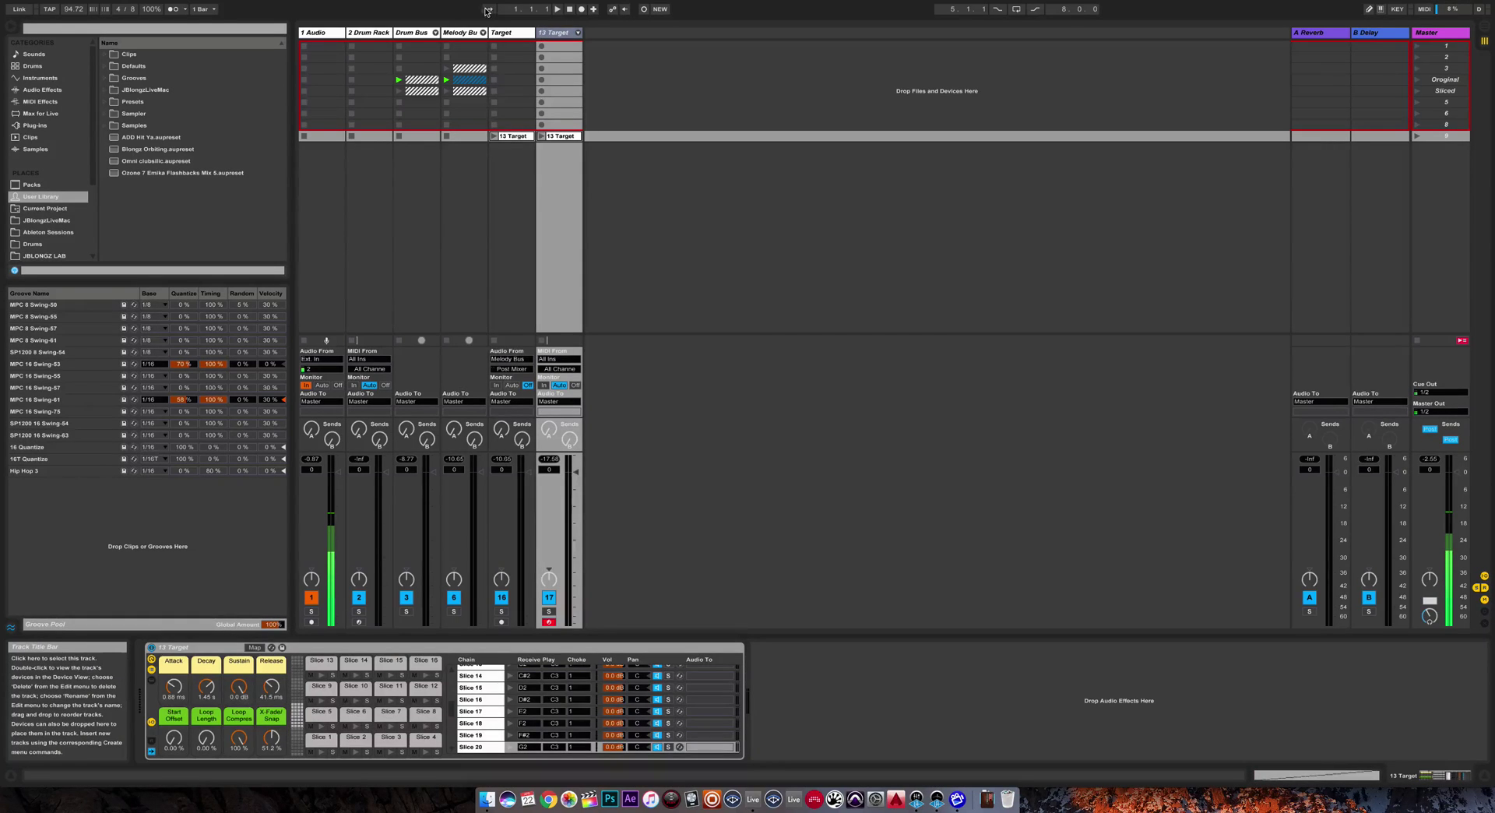
key(Delete)
Step: Load Simpler onto pad C1 of the 2 Drum Rack track
click(382, 35)
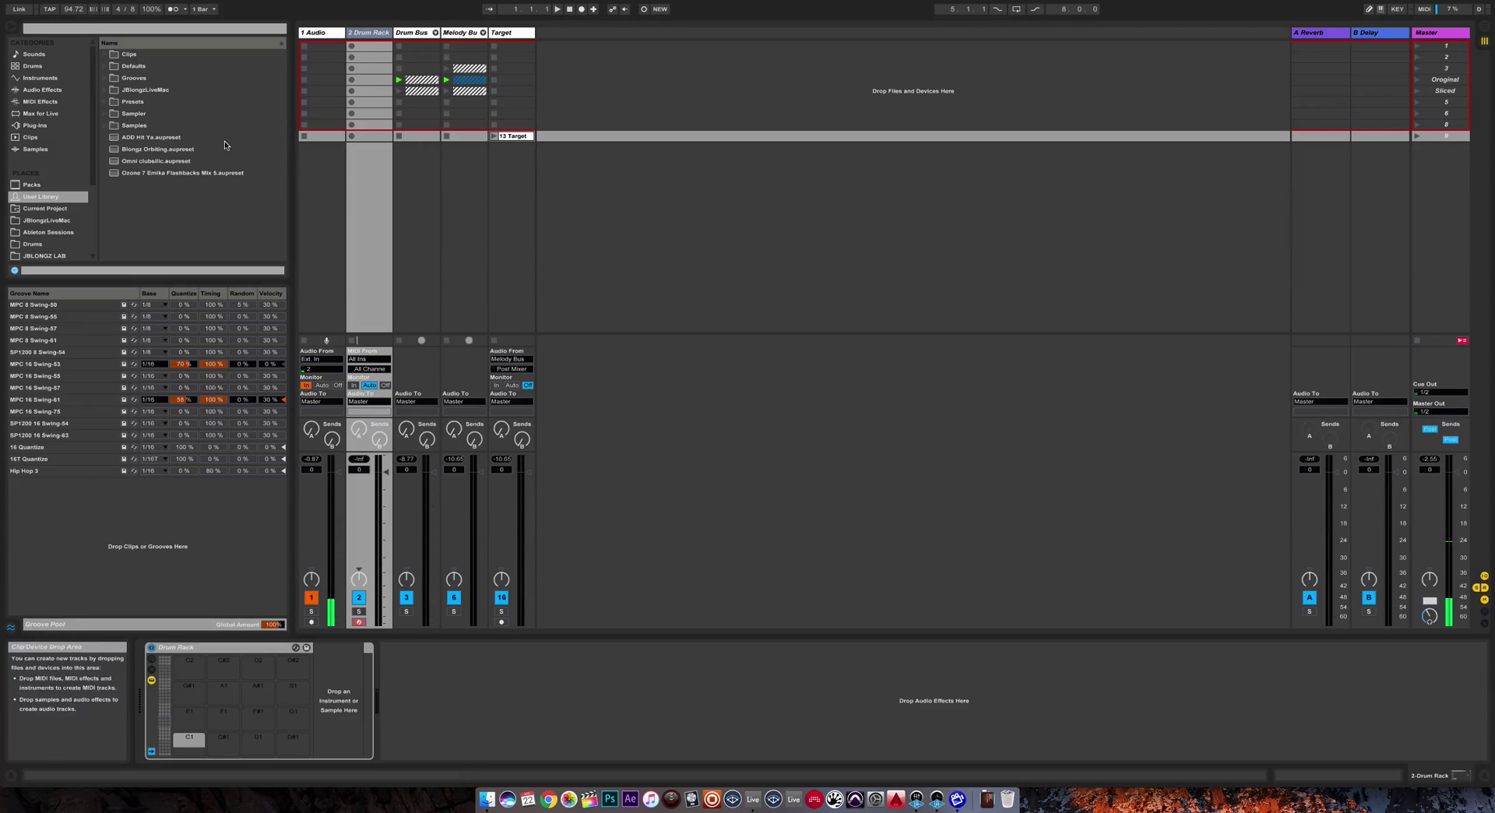
click(45, 77)
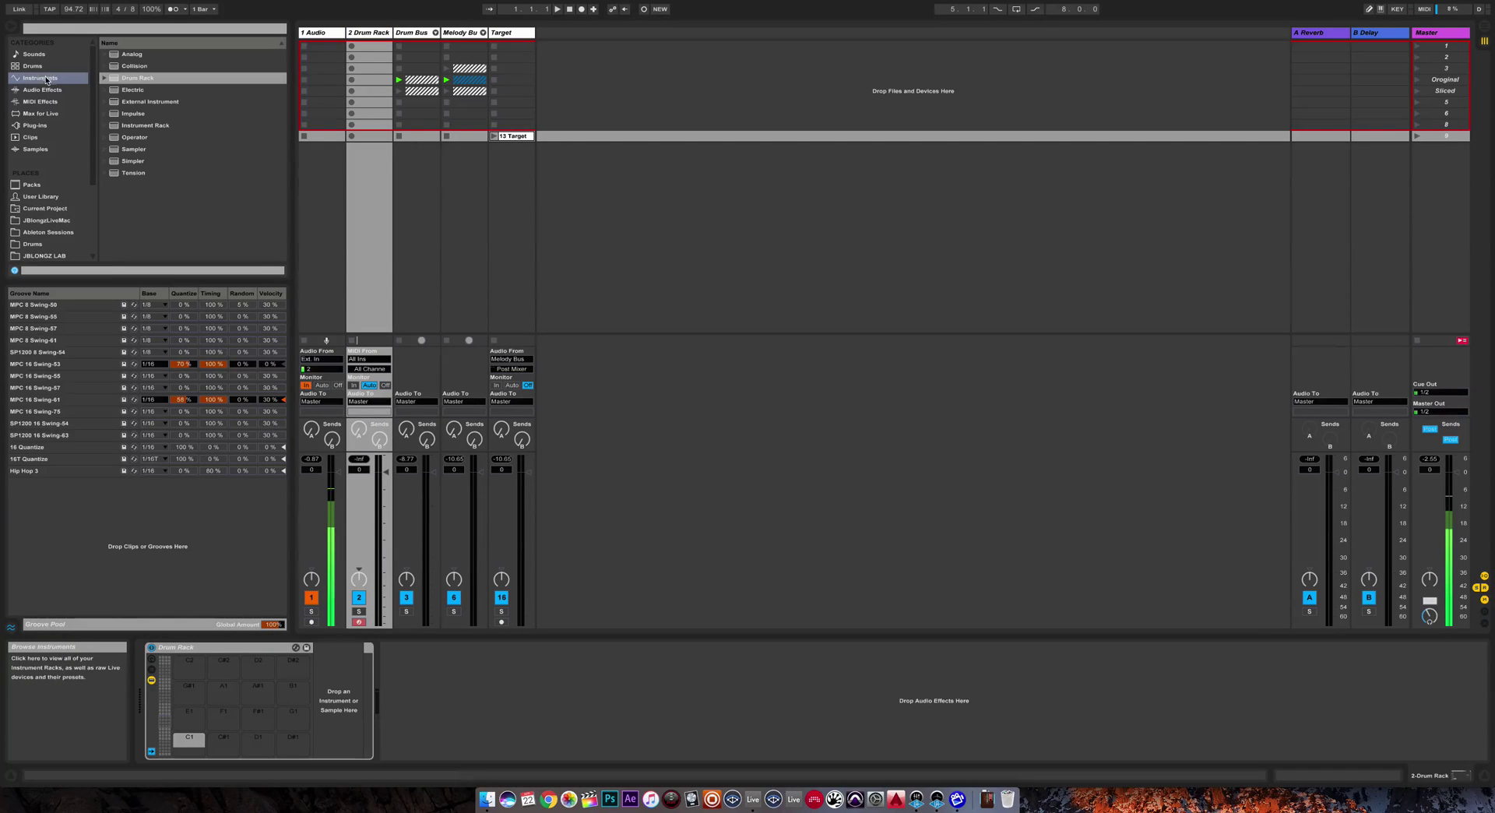
click(130, 163)
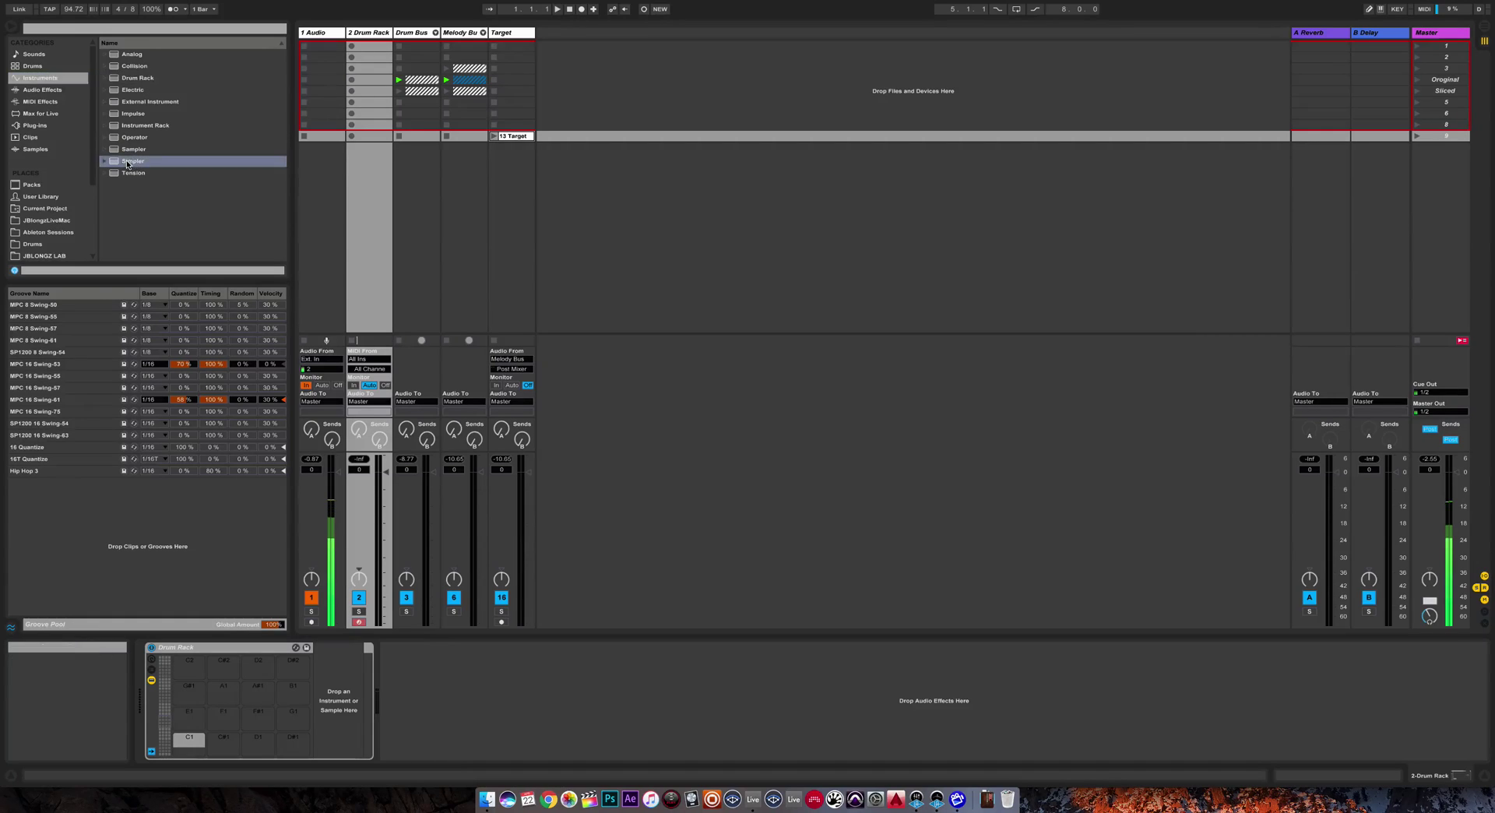
drag(129, 164, 188, 736)
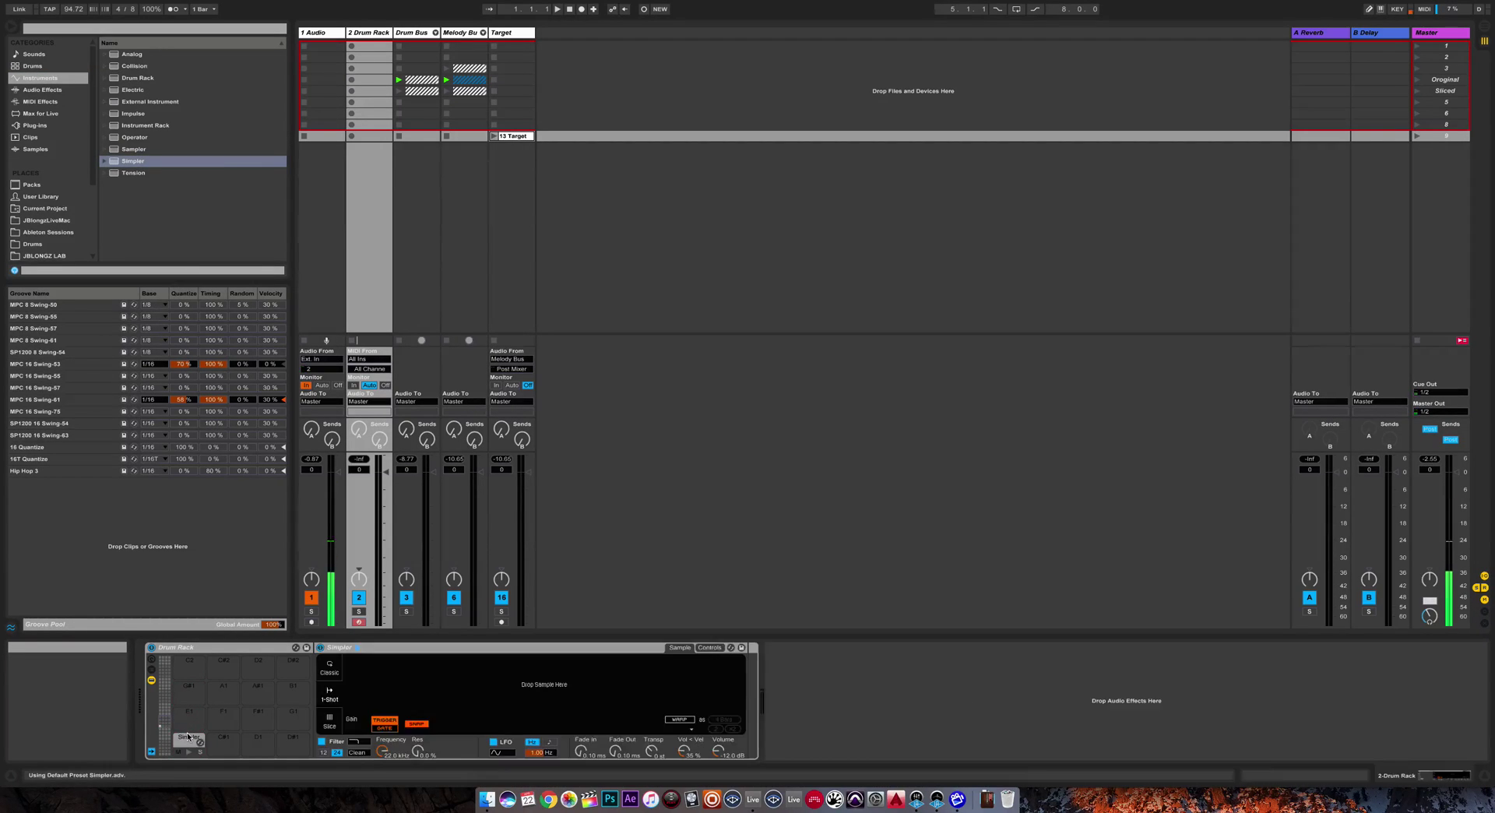
Step: Set the Simpler chain's choke group to 1 in the Drum Rack chain list
click(152, 664)
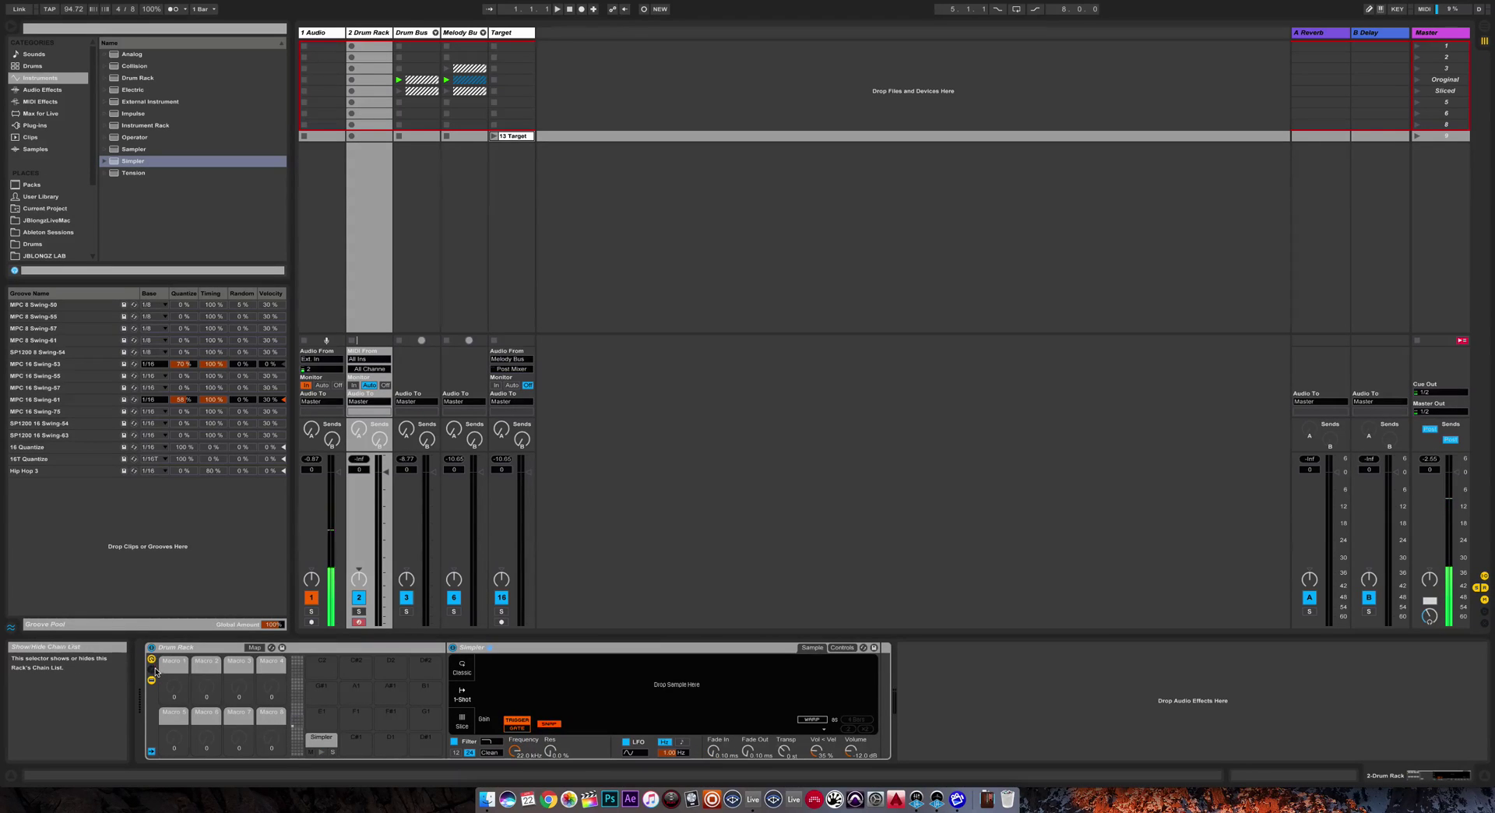
click(151, 671)
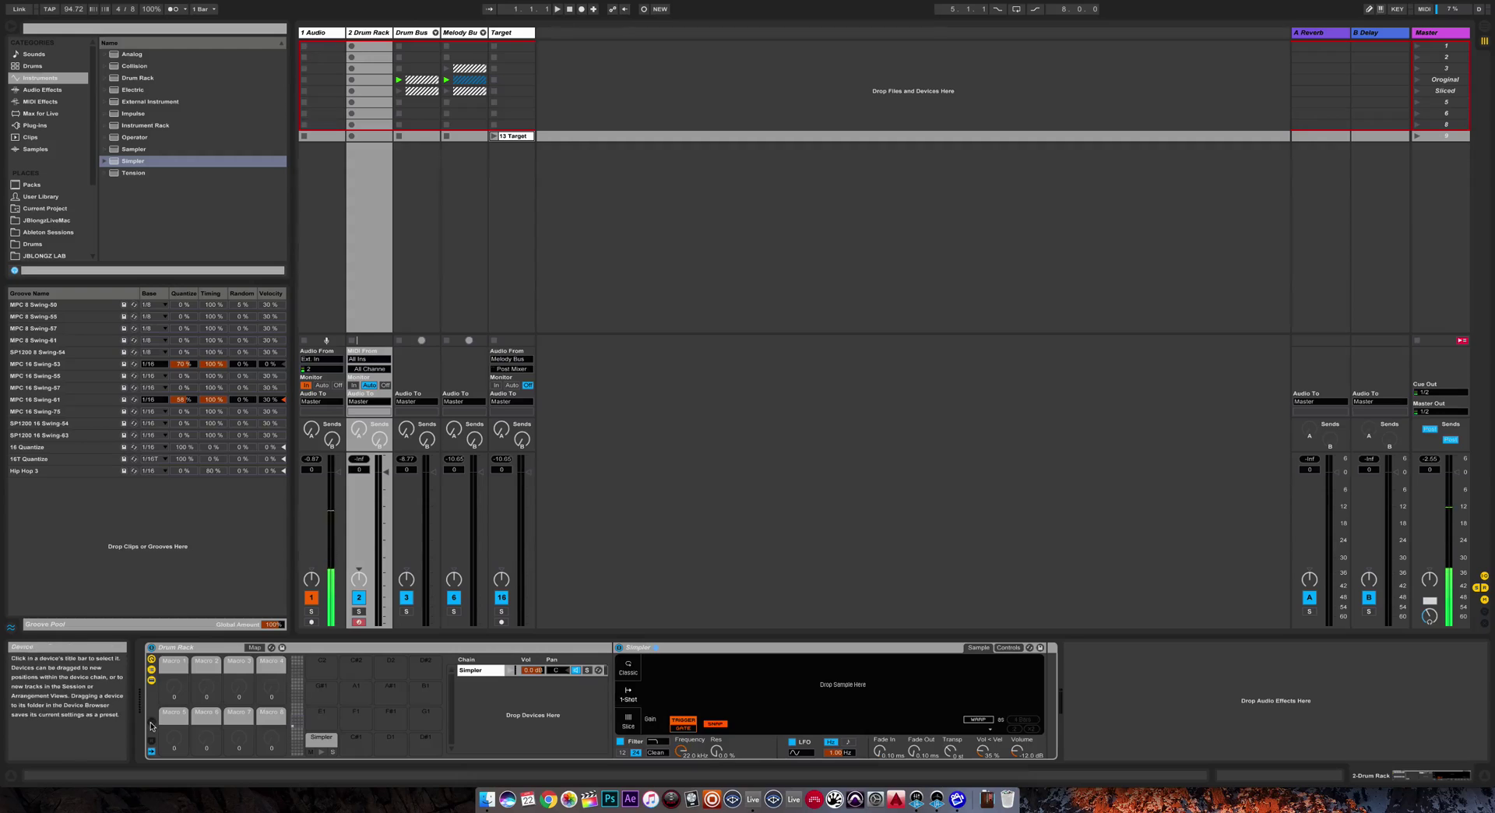
click(152, 724)
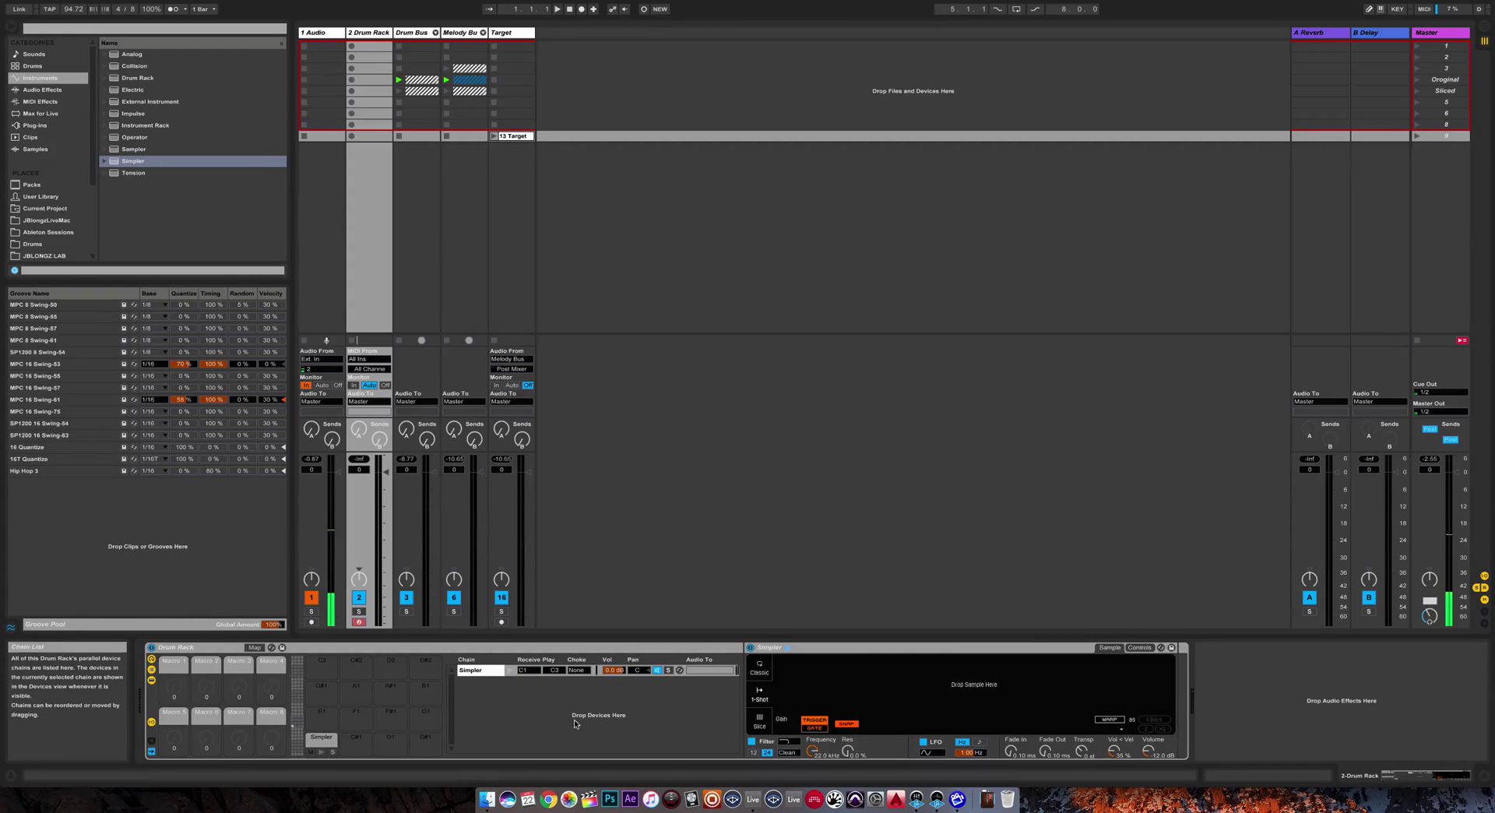
click(574, 671)
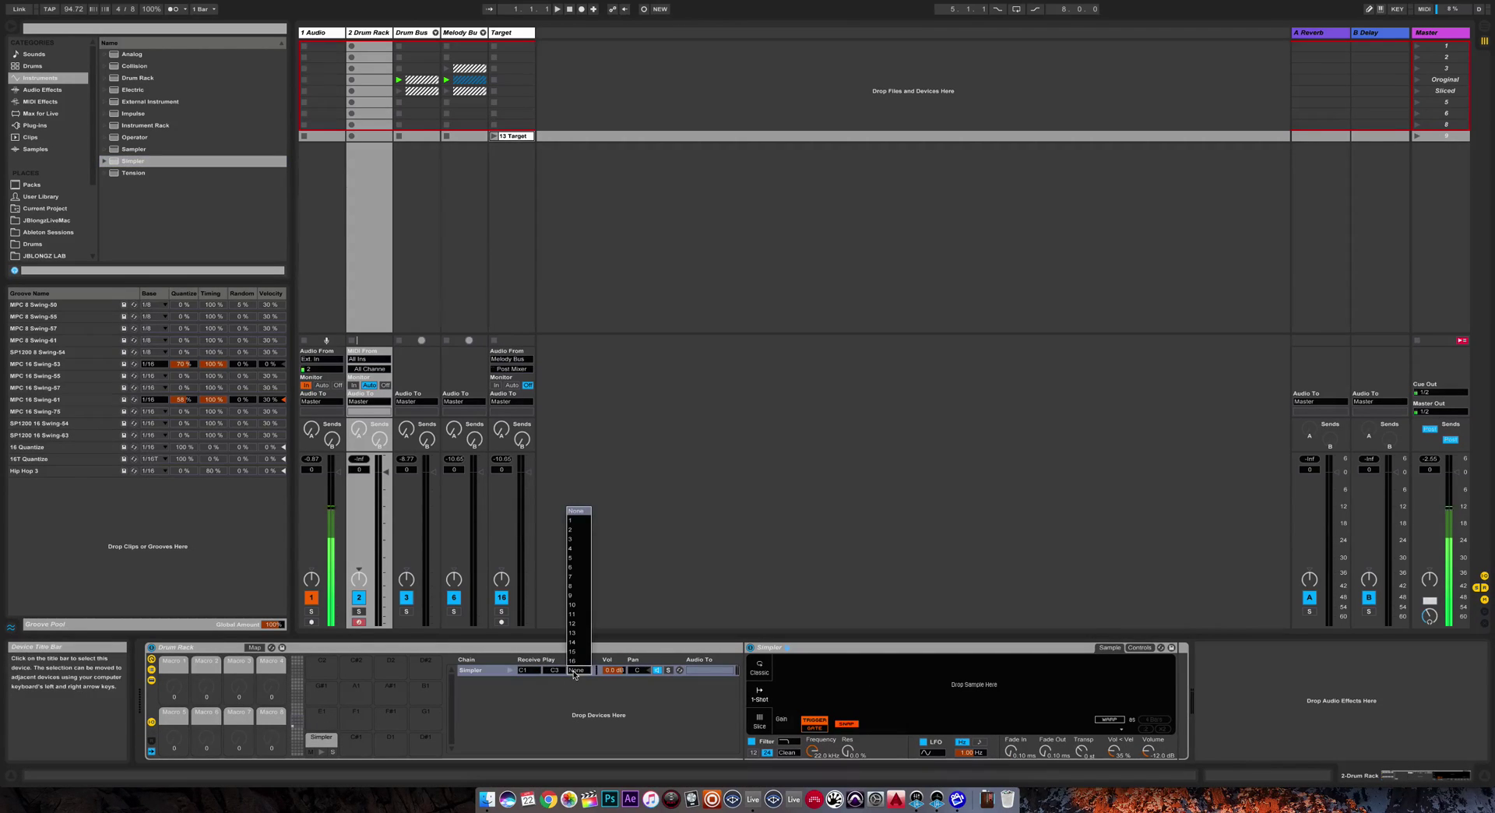
click(580, 520)
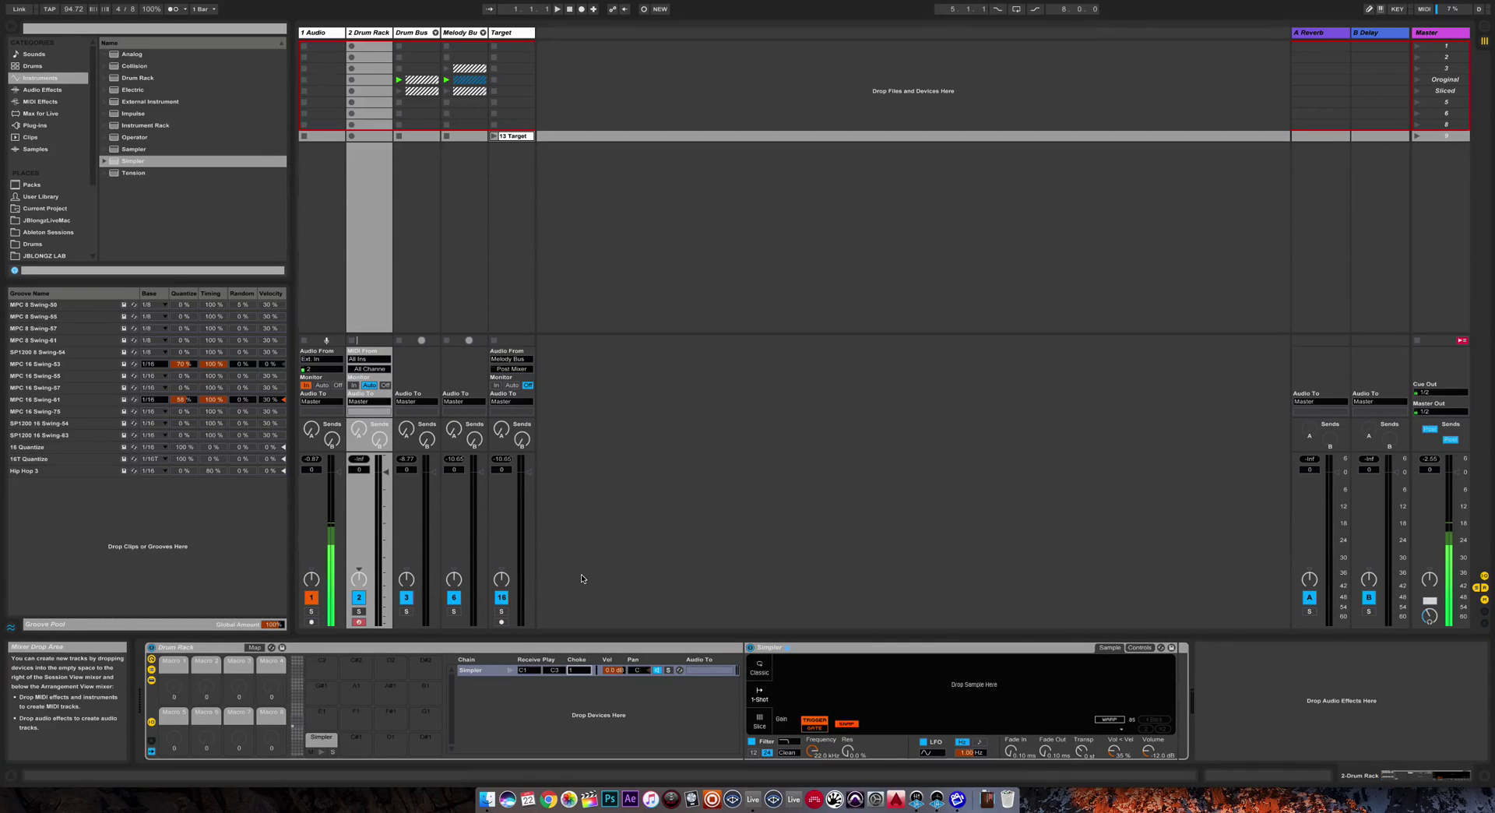
Step: Switch Simpler to Classic and map Attack, Release and Volume to Macros 1–3
click(254, 648)
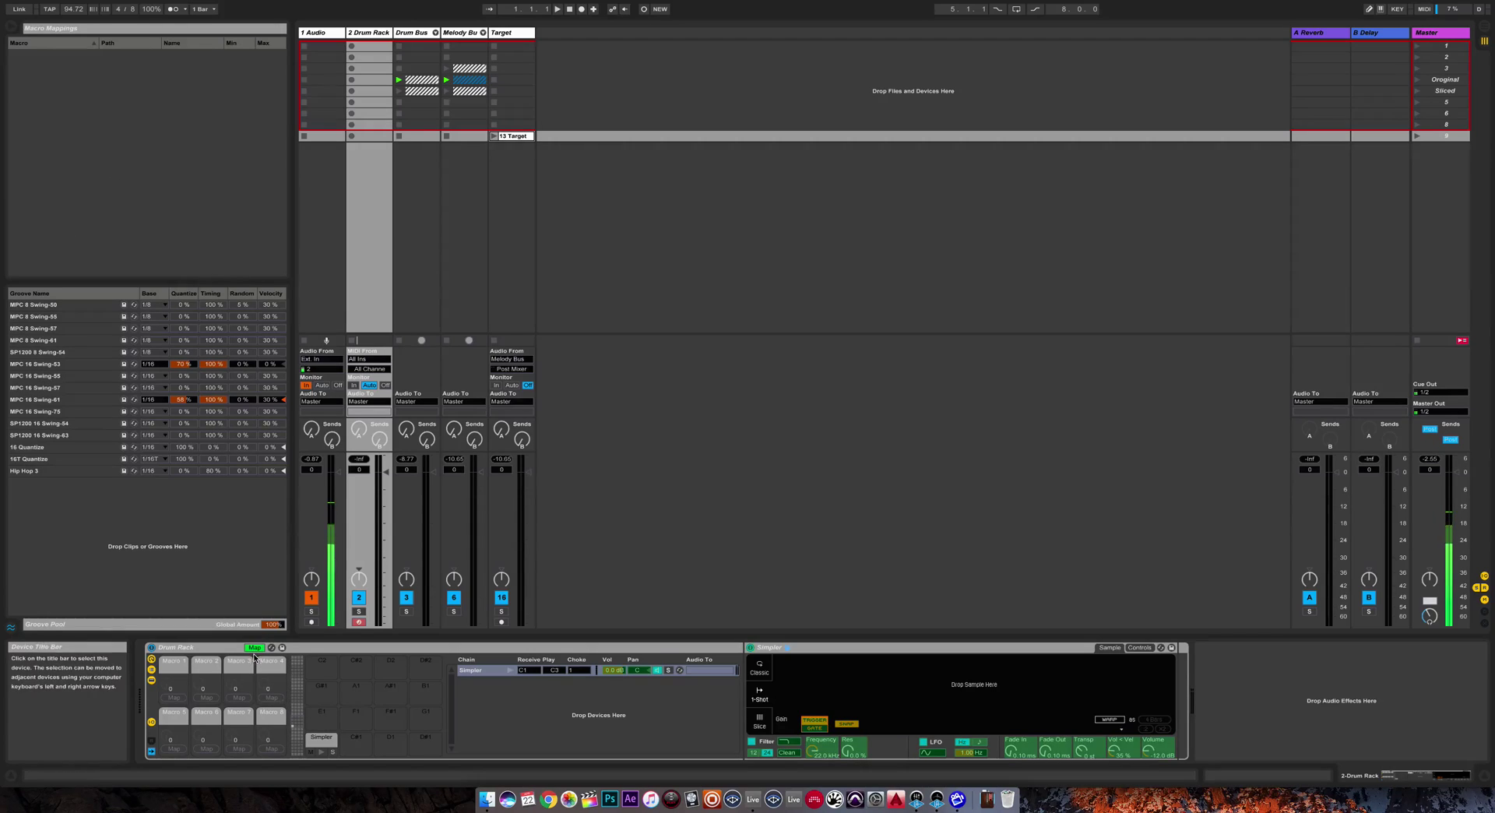
click(760, 668)
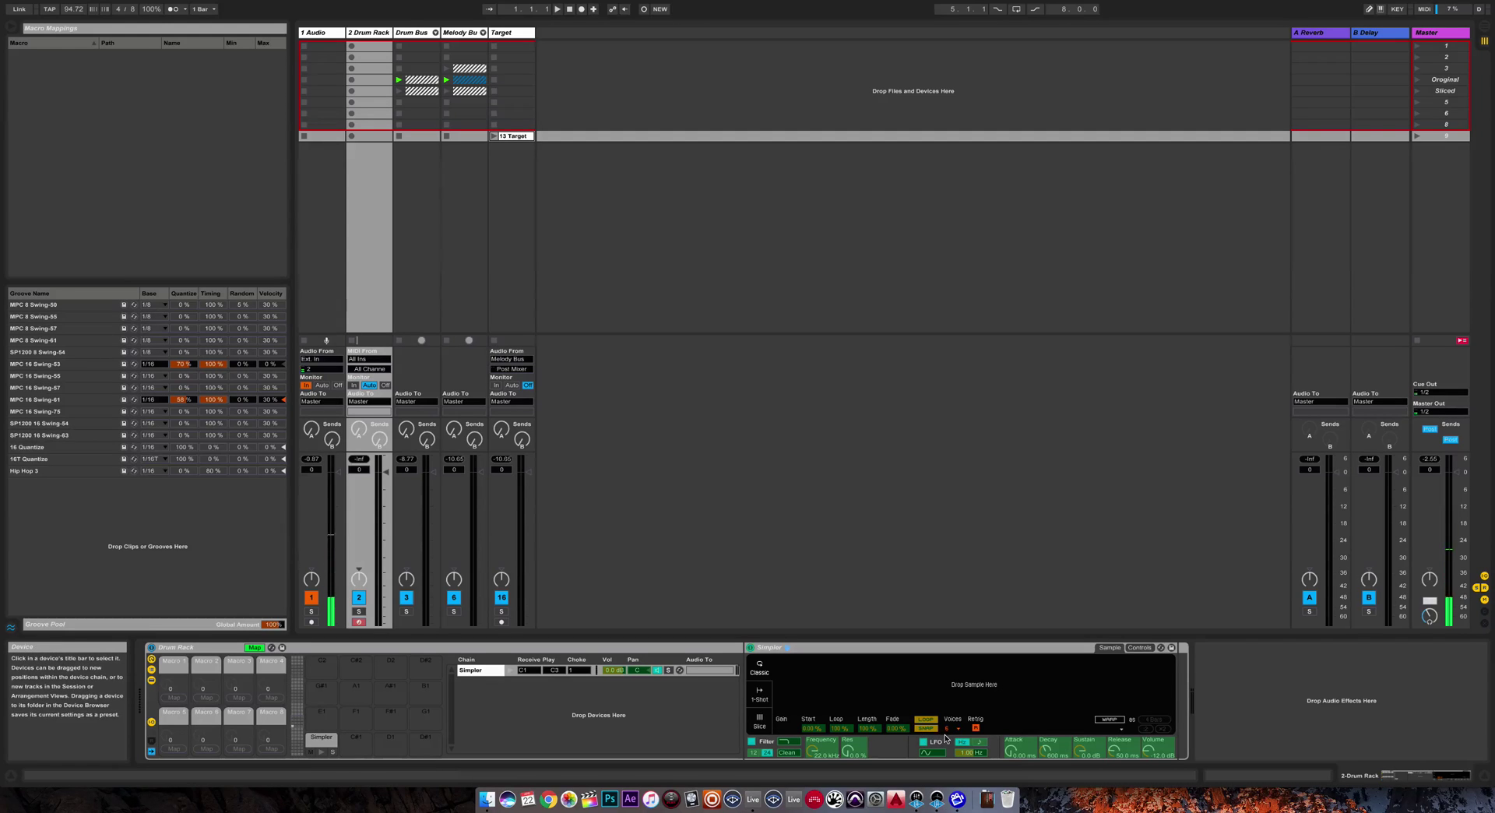
click(1015, 754)
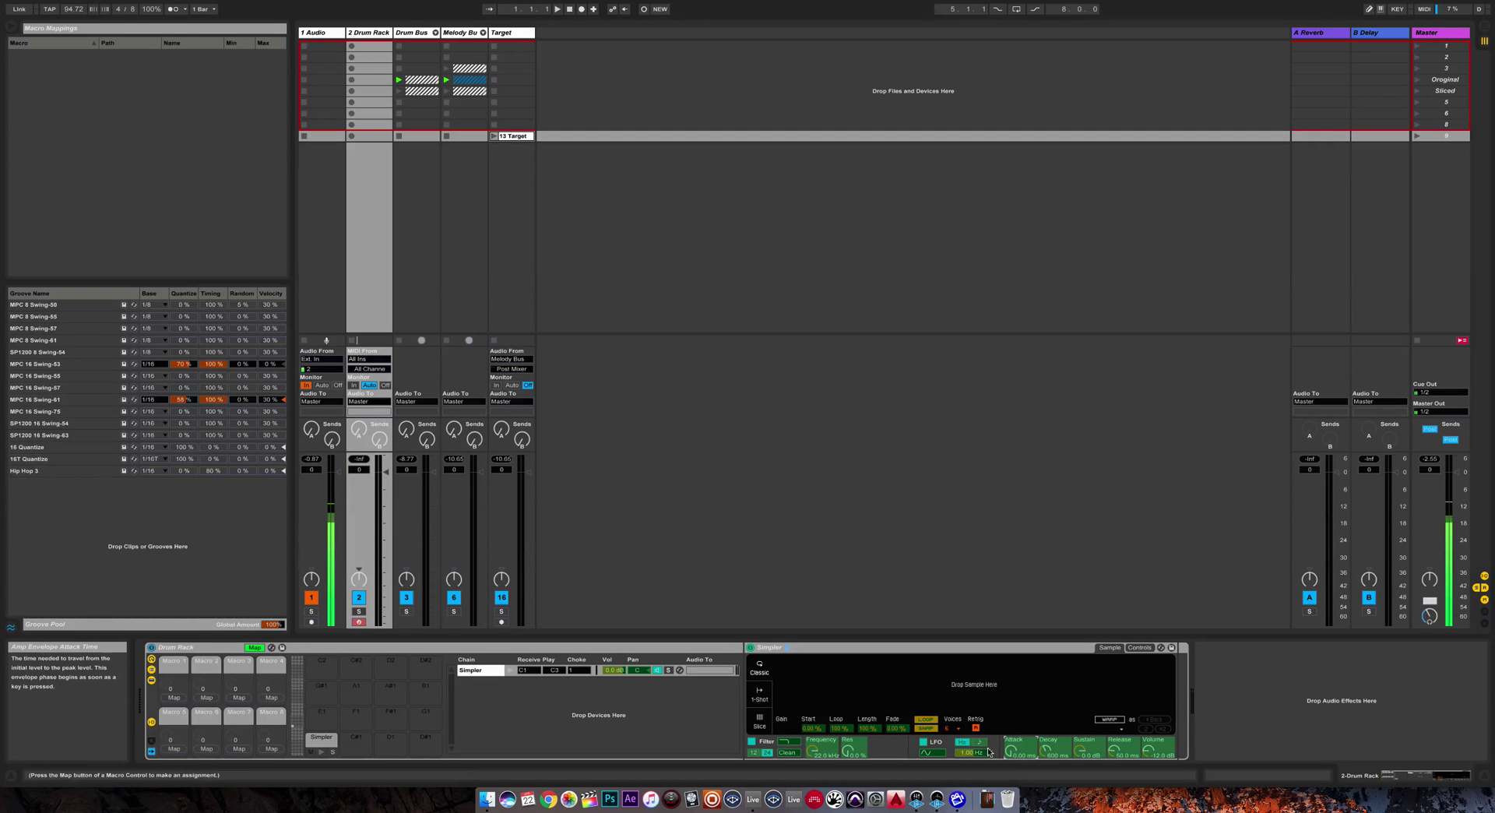
click(176, 699)
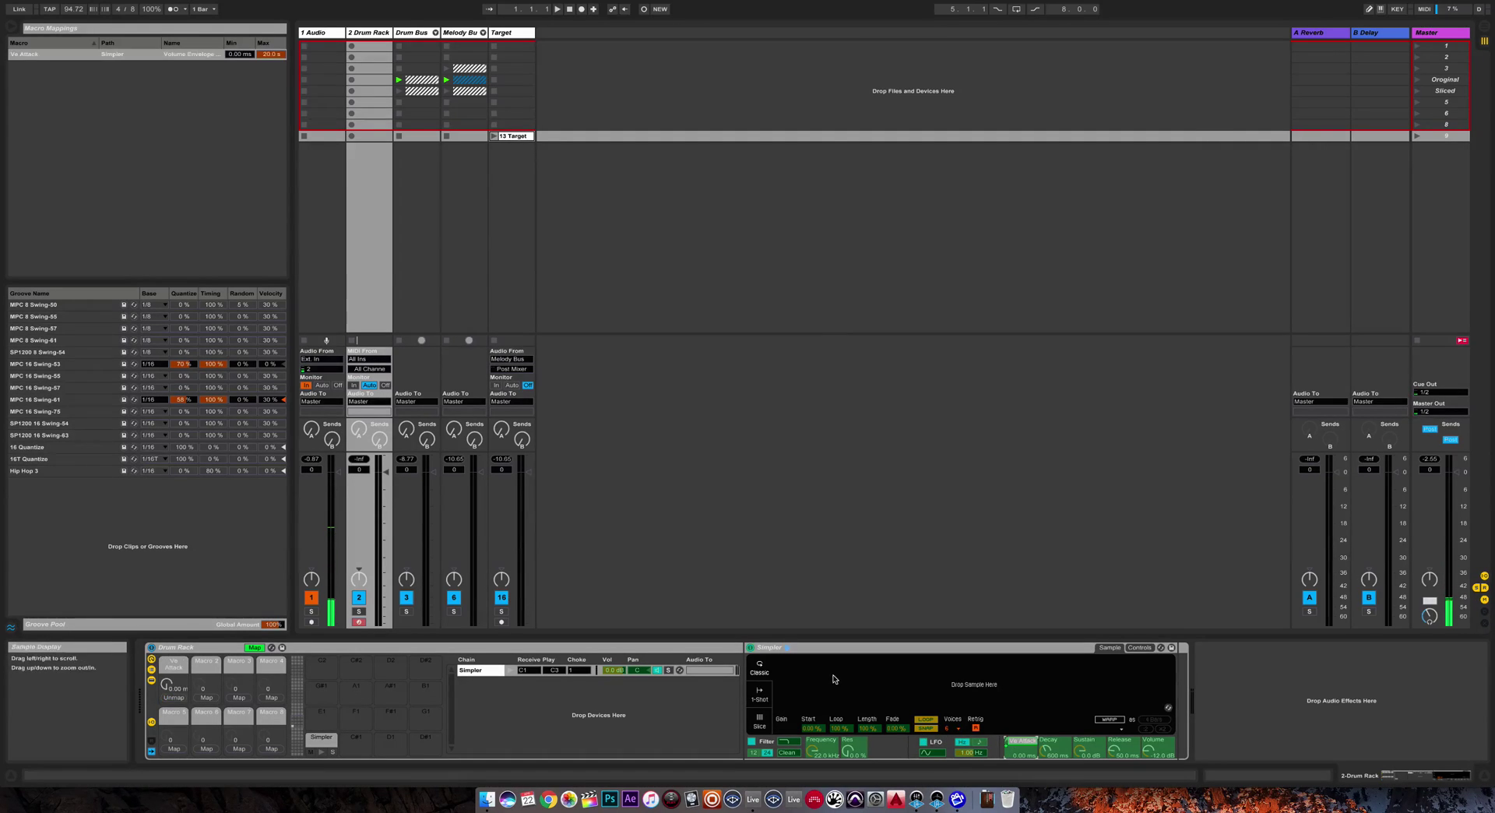
click(1127, 750)
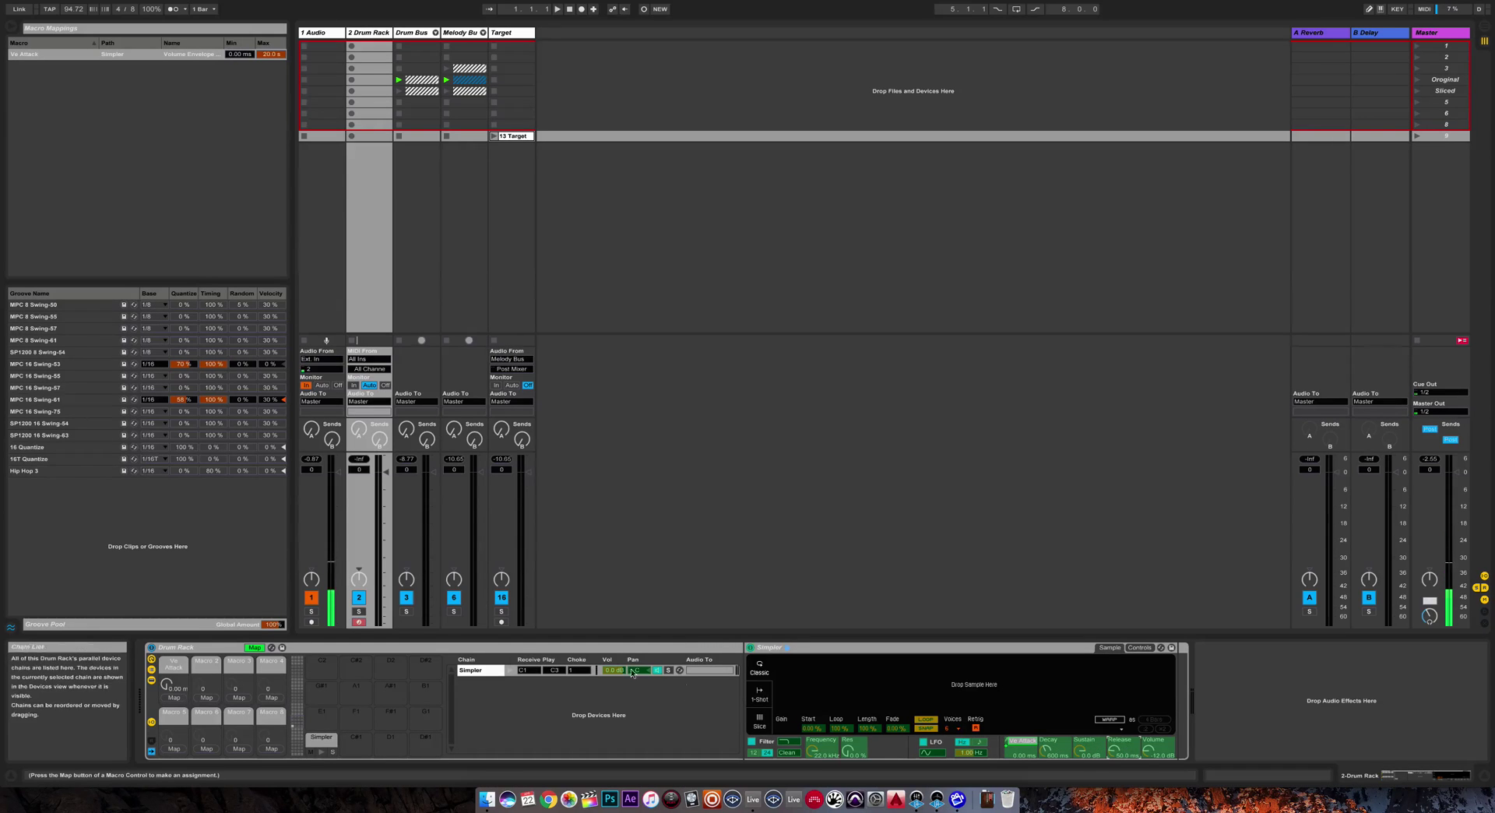
click(206, 699)
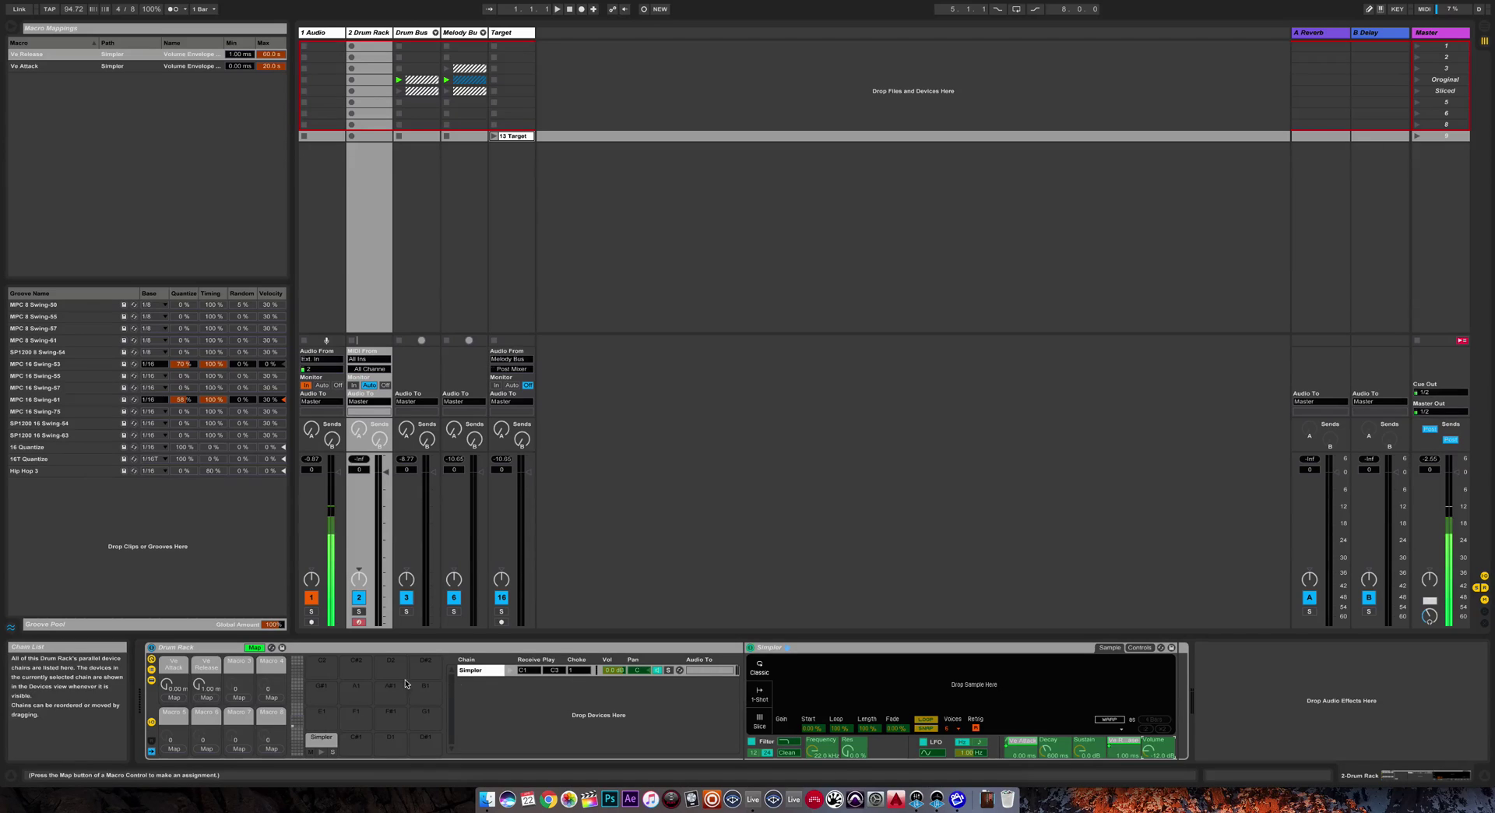
click(232, 700)
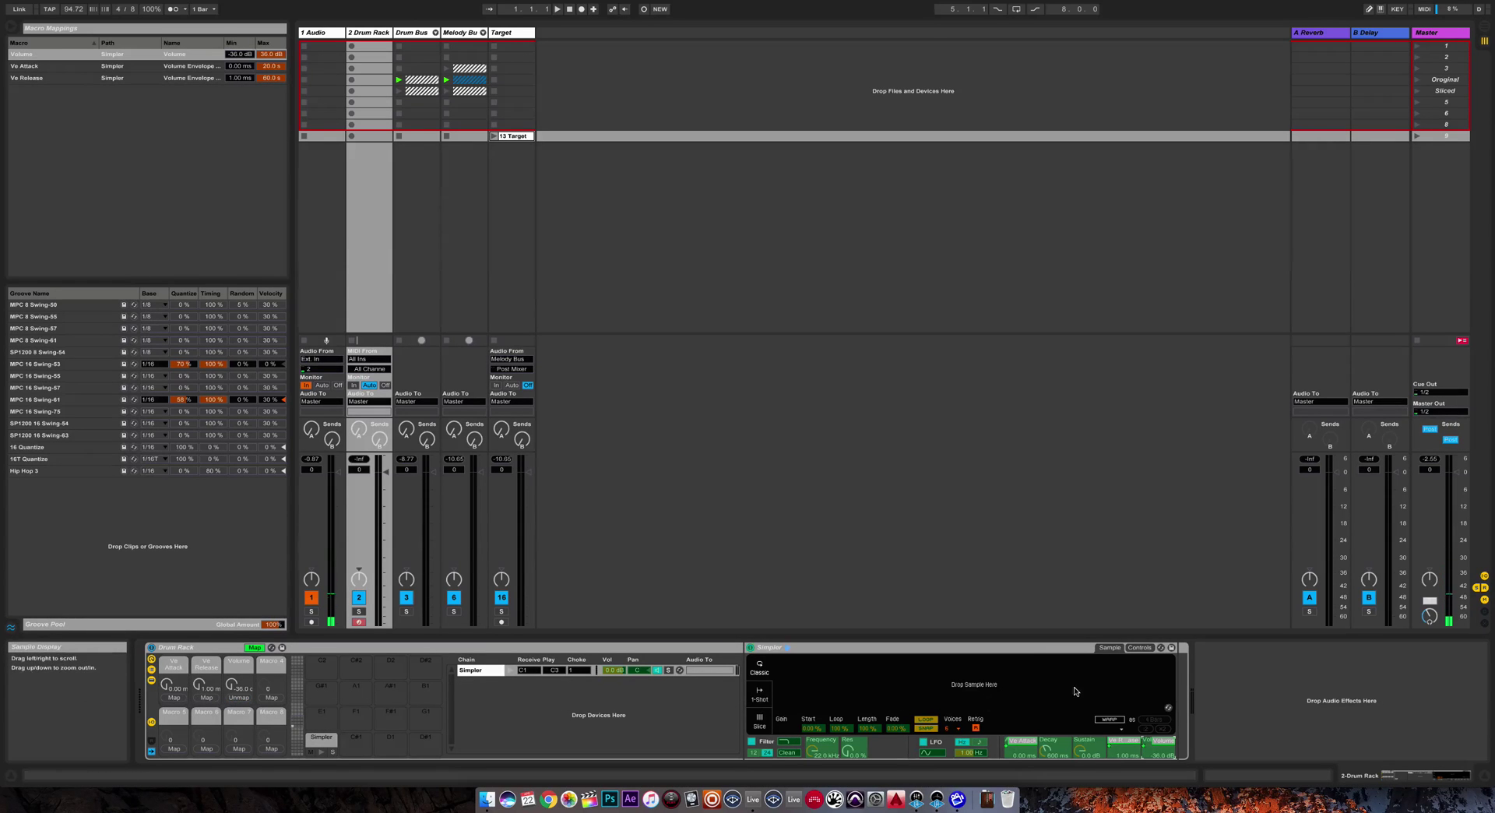
Step: Map Simpler's Spread, Transpose, Detune and Filter Freq to Macros 4–7
click(1139, 648)
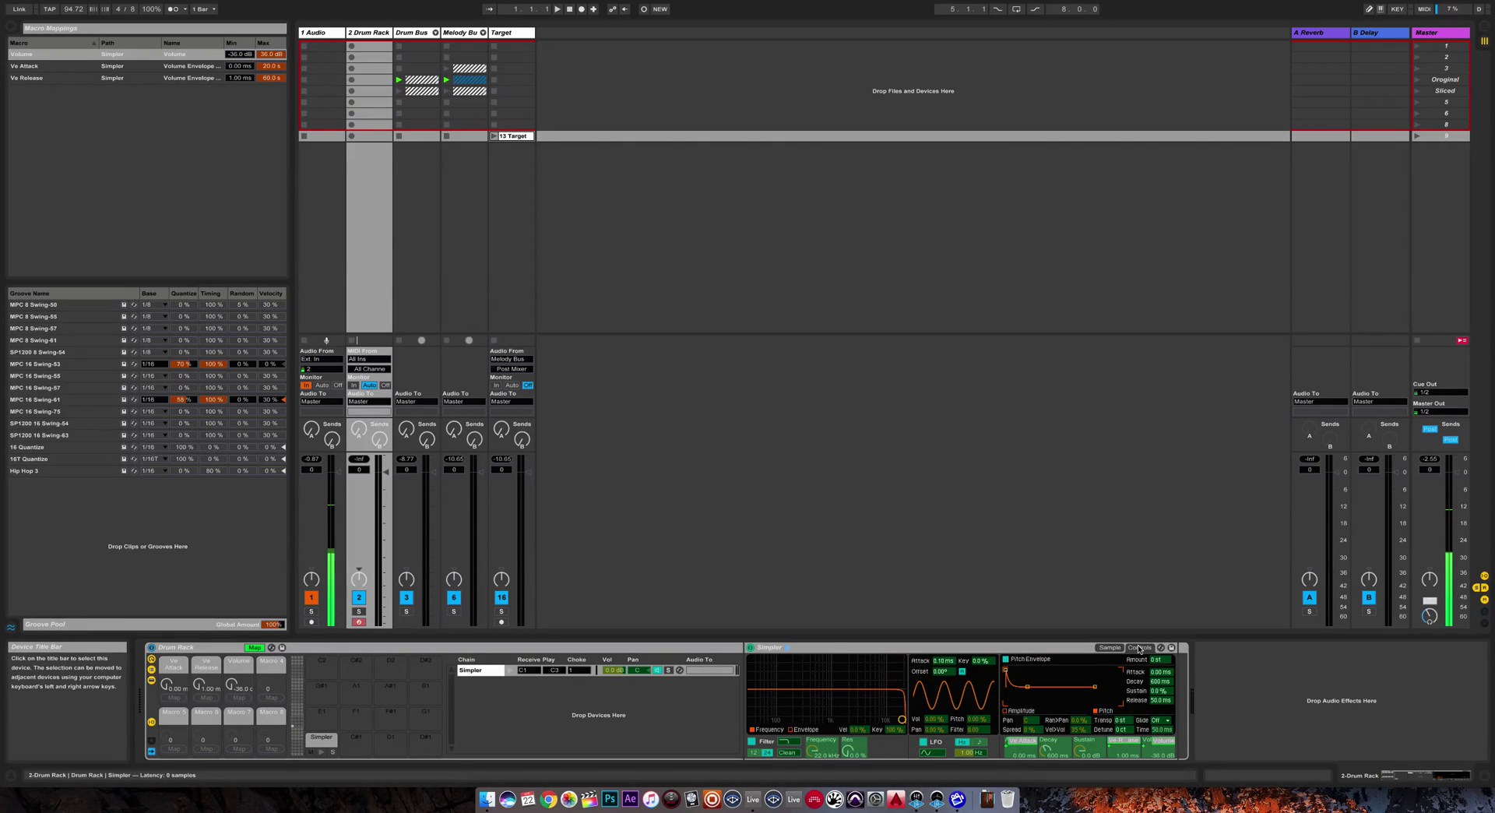
click(1033, 730)
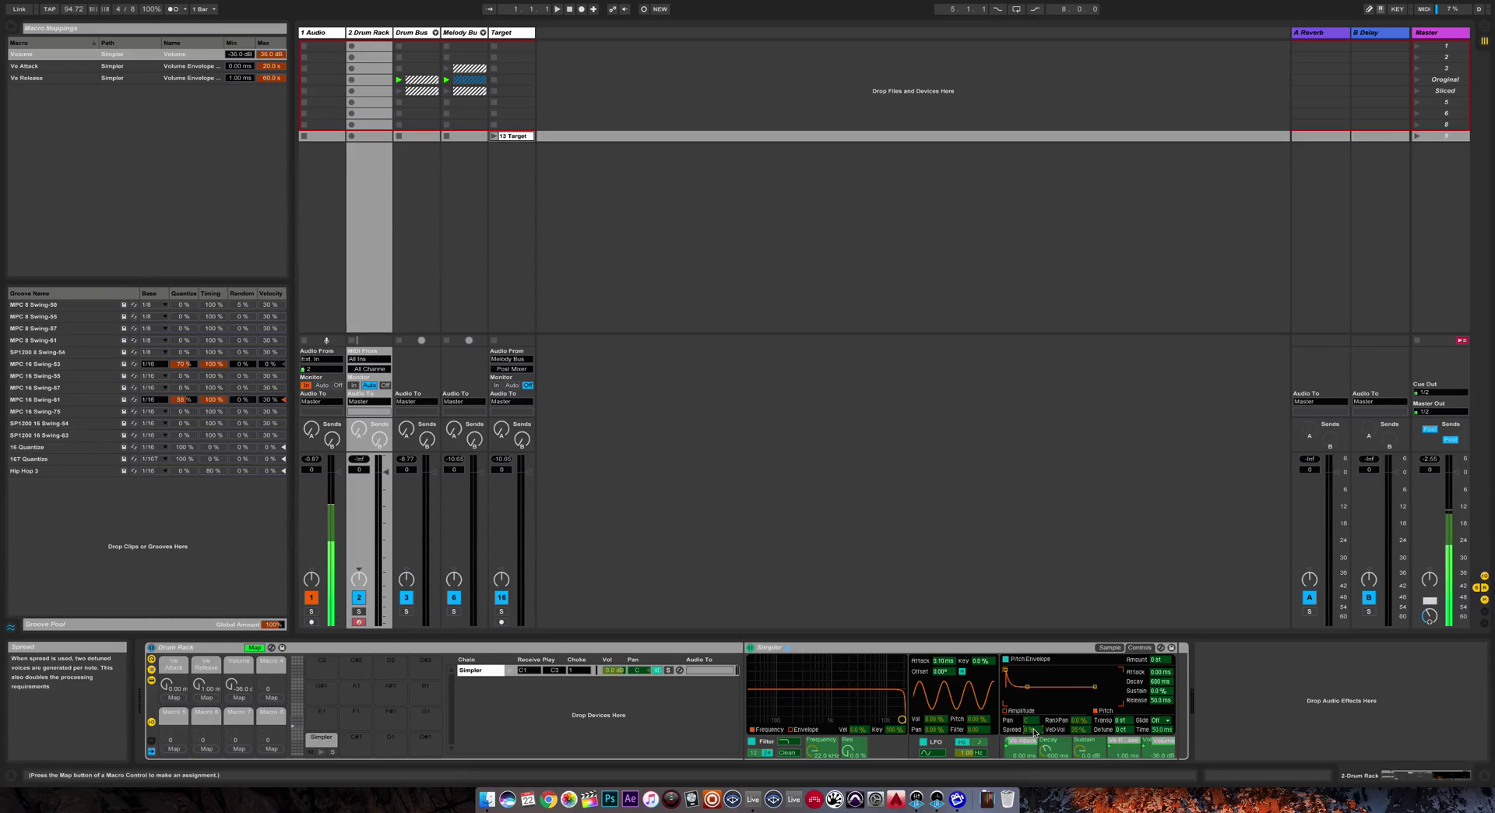
click(272, 697)
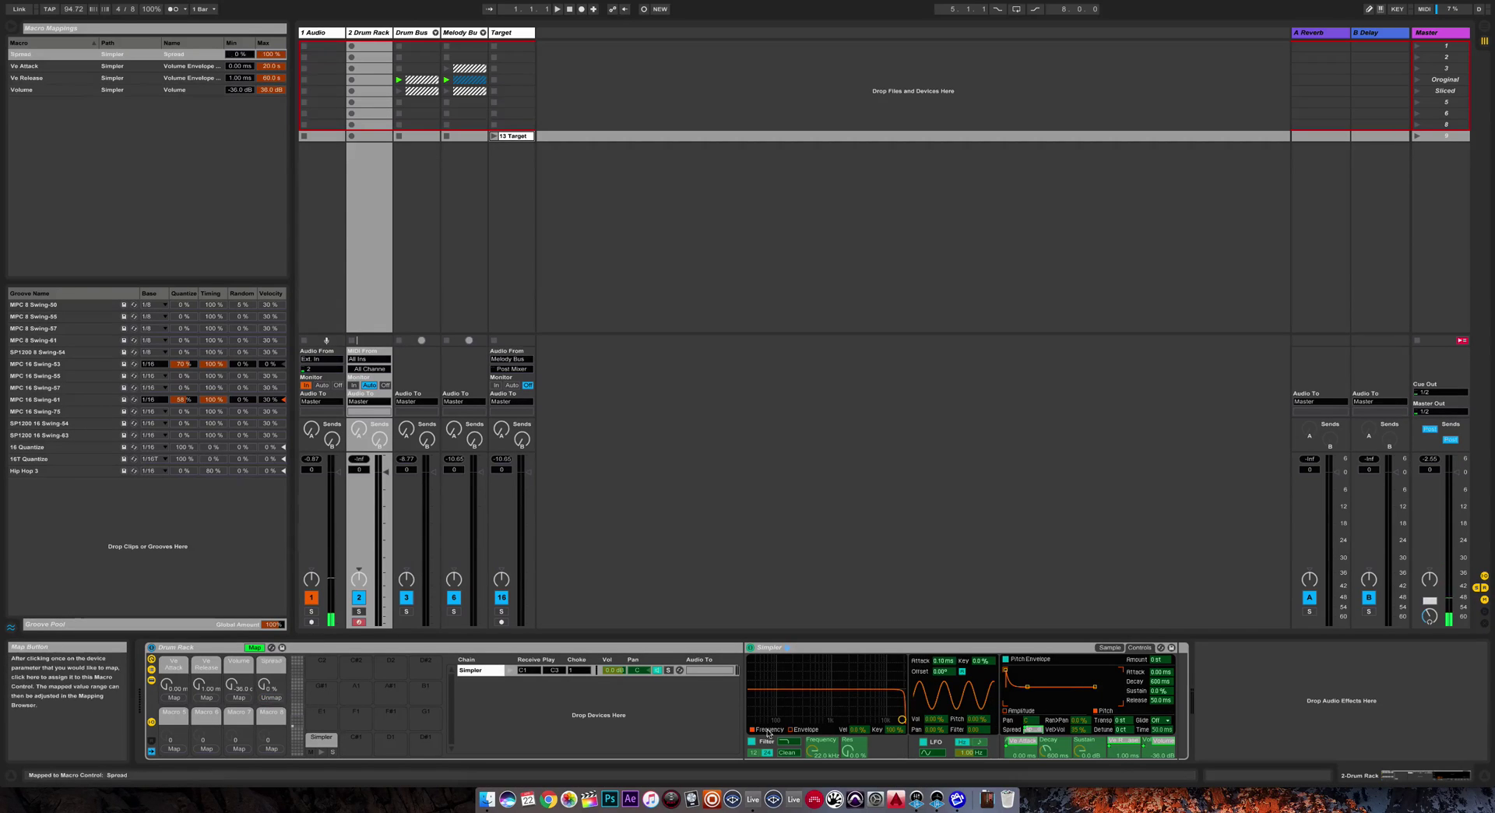
click(1120, 721)
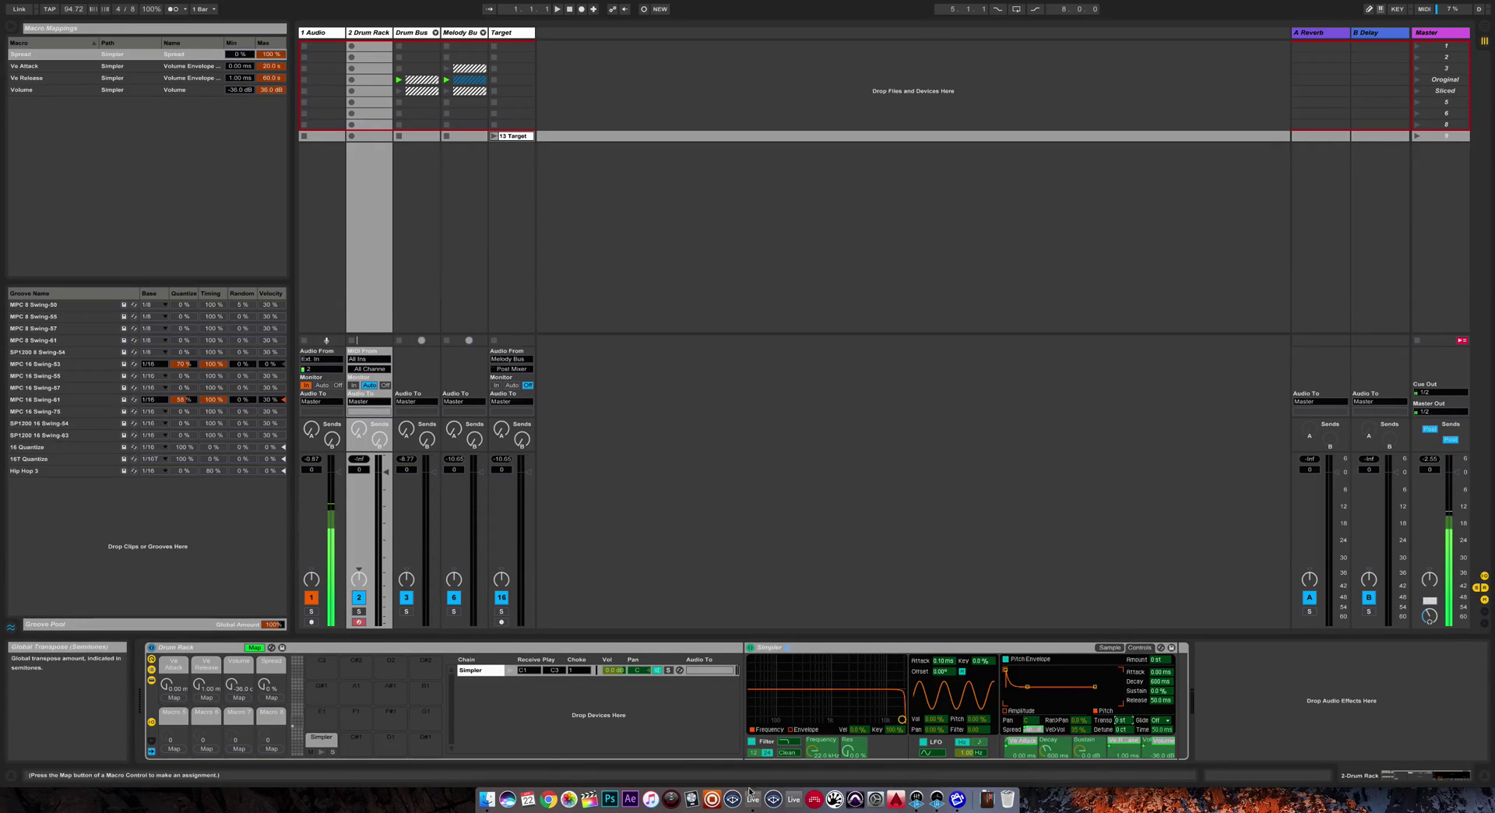
click(179, 750)
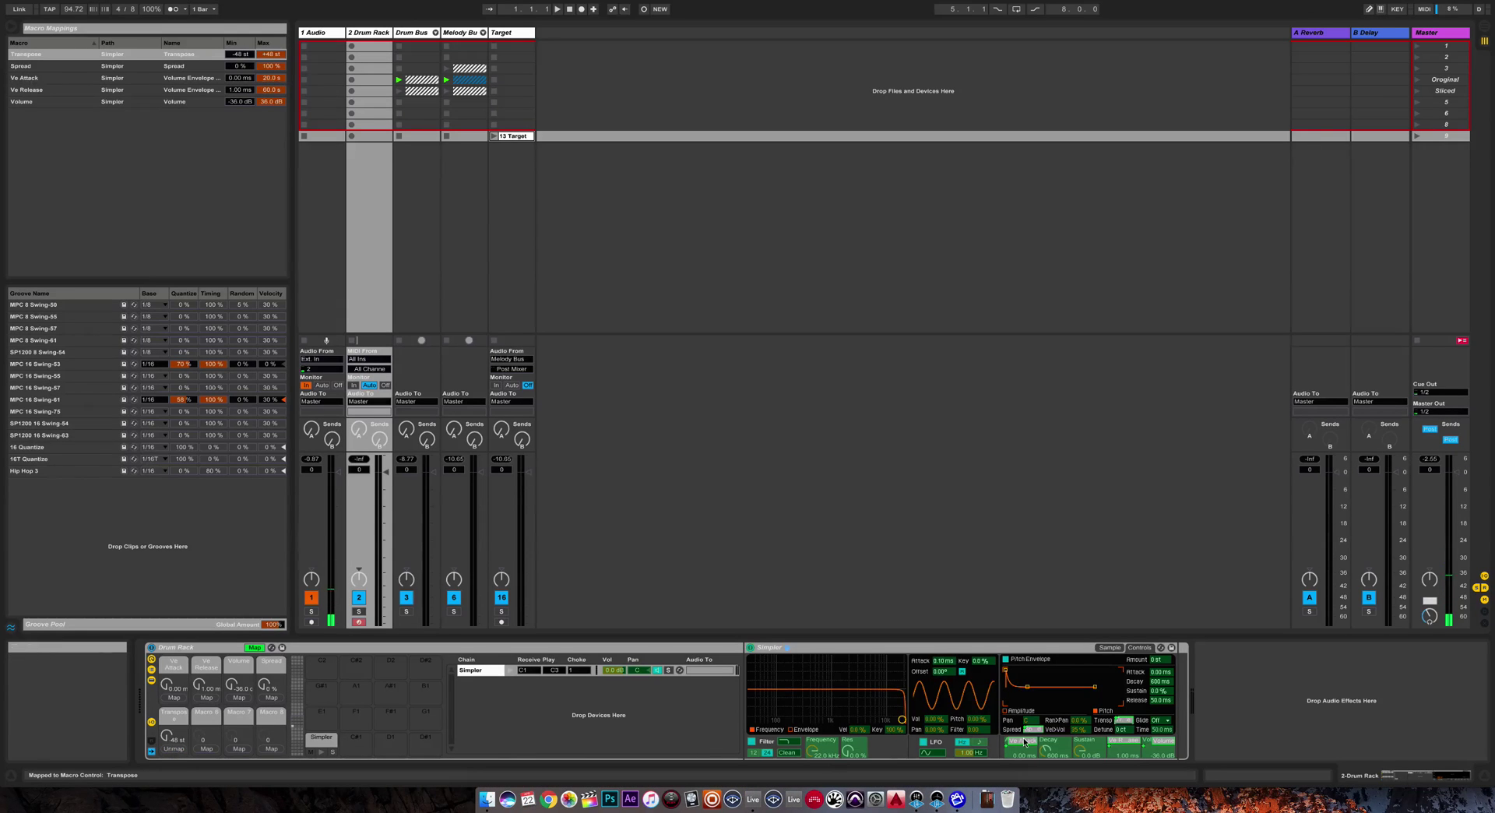
click(1121, 730)
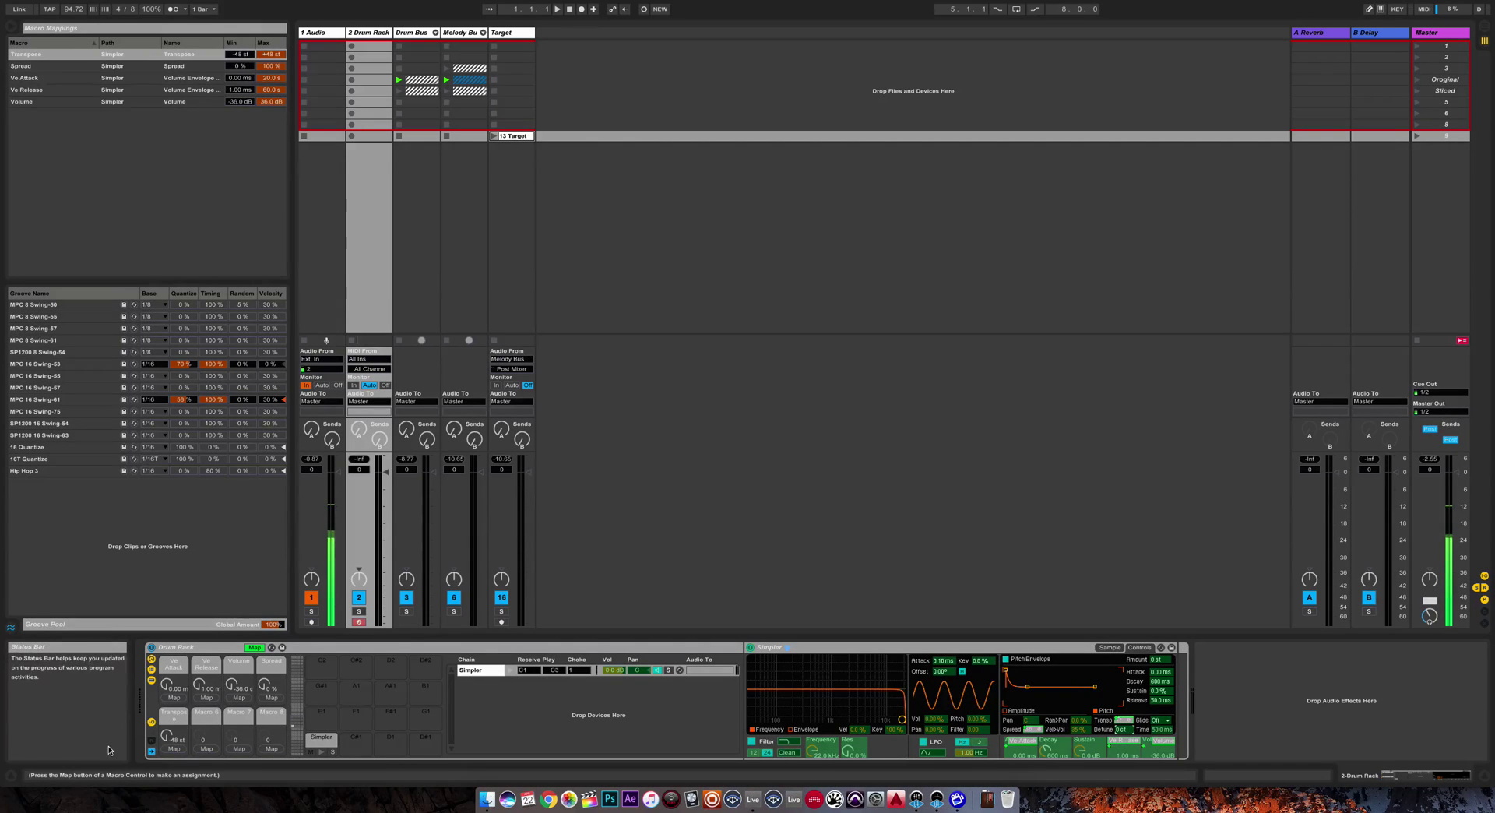
click(206, 749)
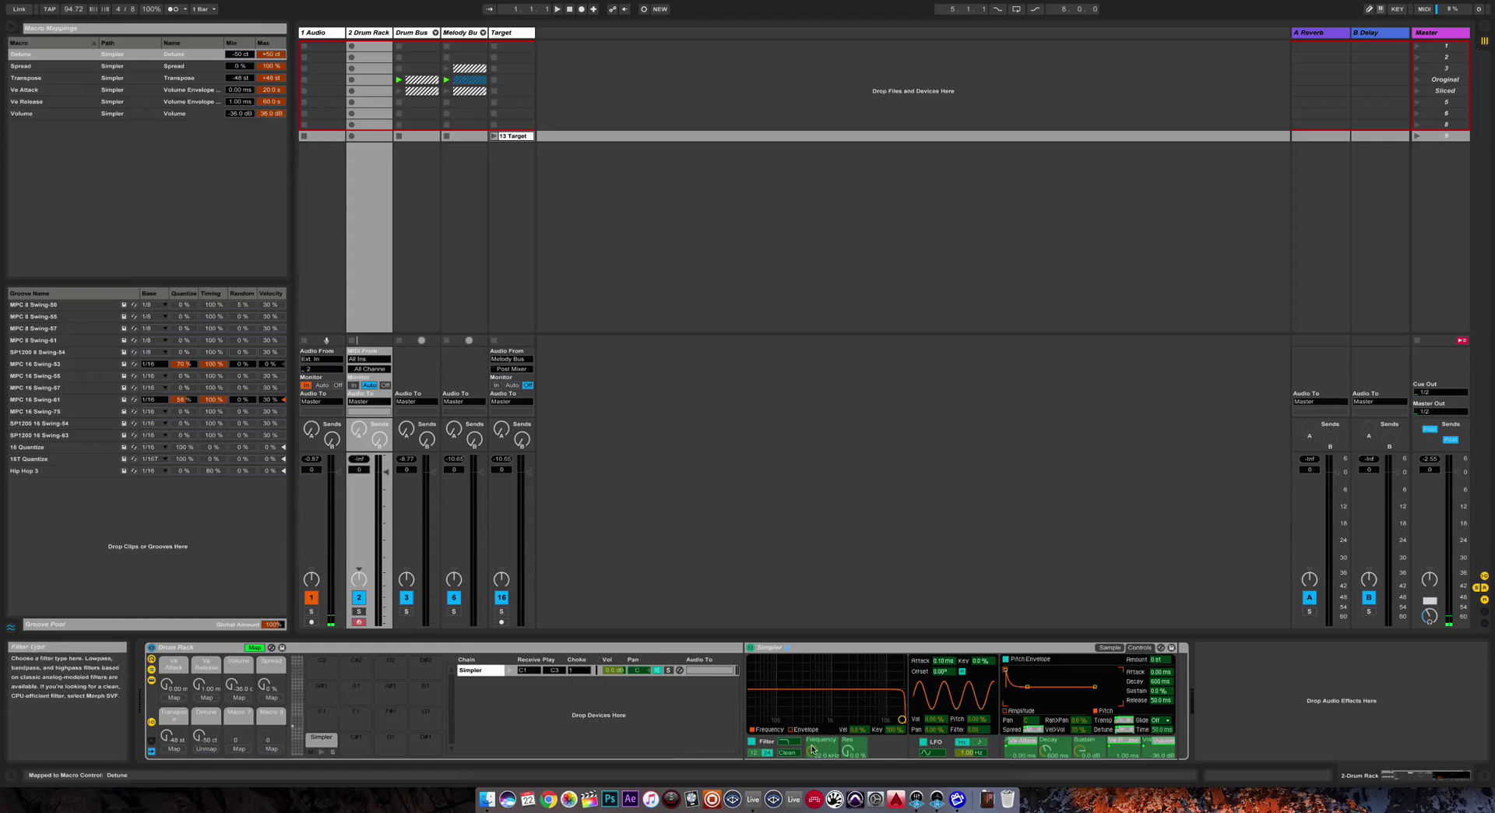
click(215, 749)
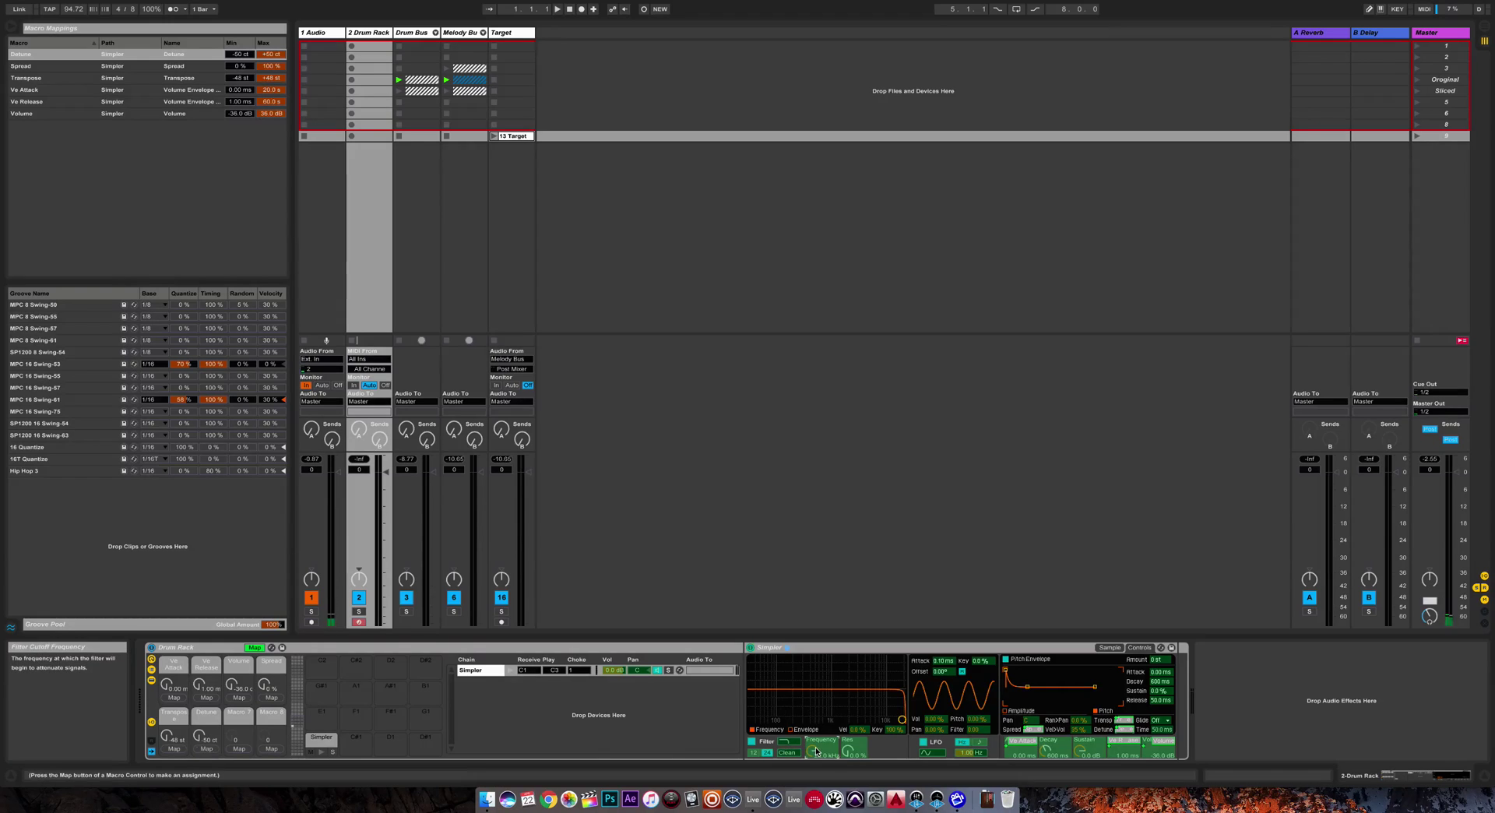
click(239, 748)
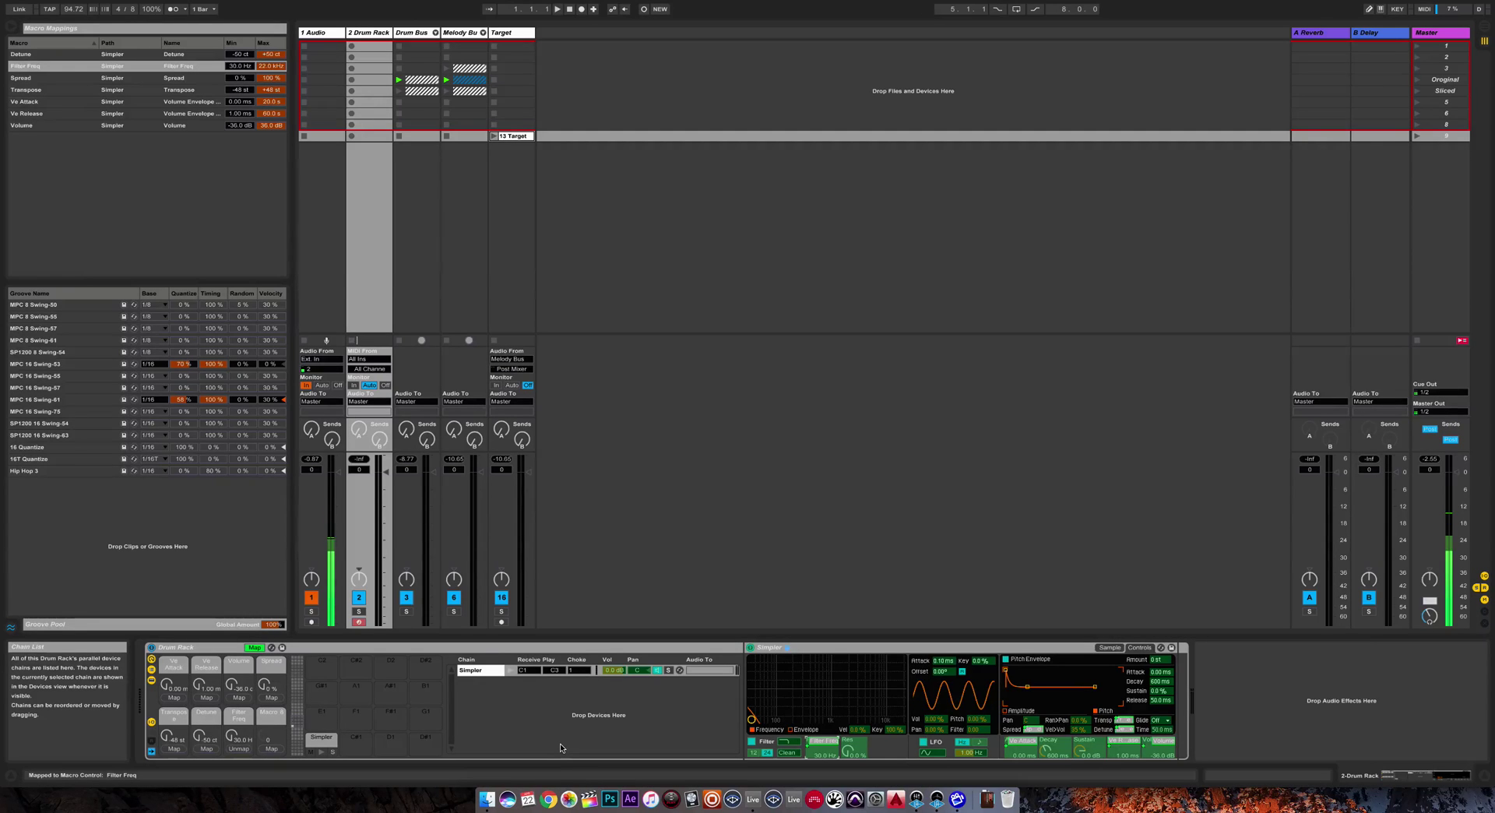
Step: Leave Map mode, check the Attack and Release macros, and set Volume to -12 dB
click(253, 650)
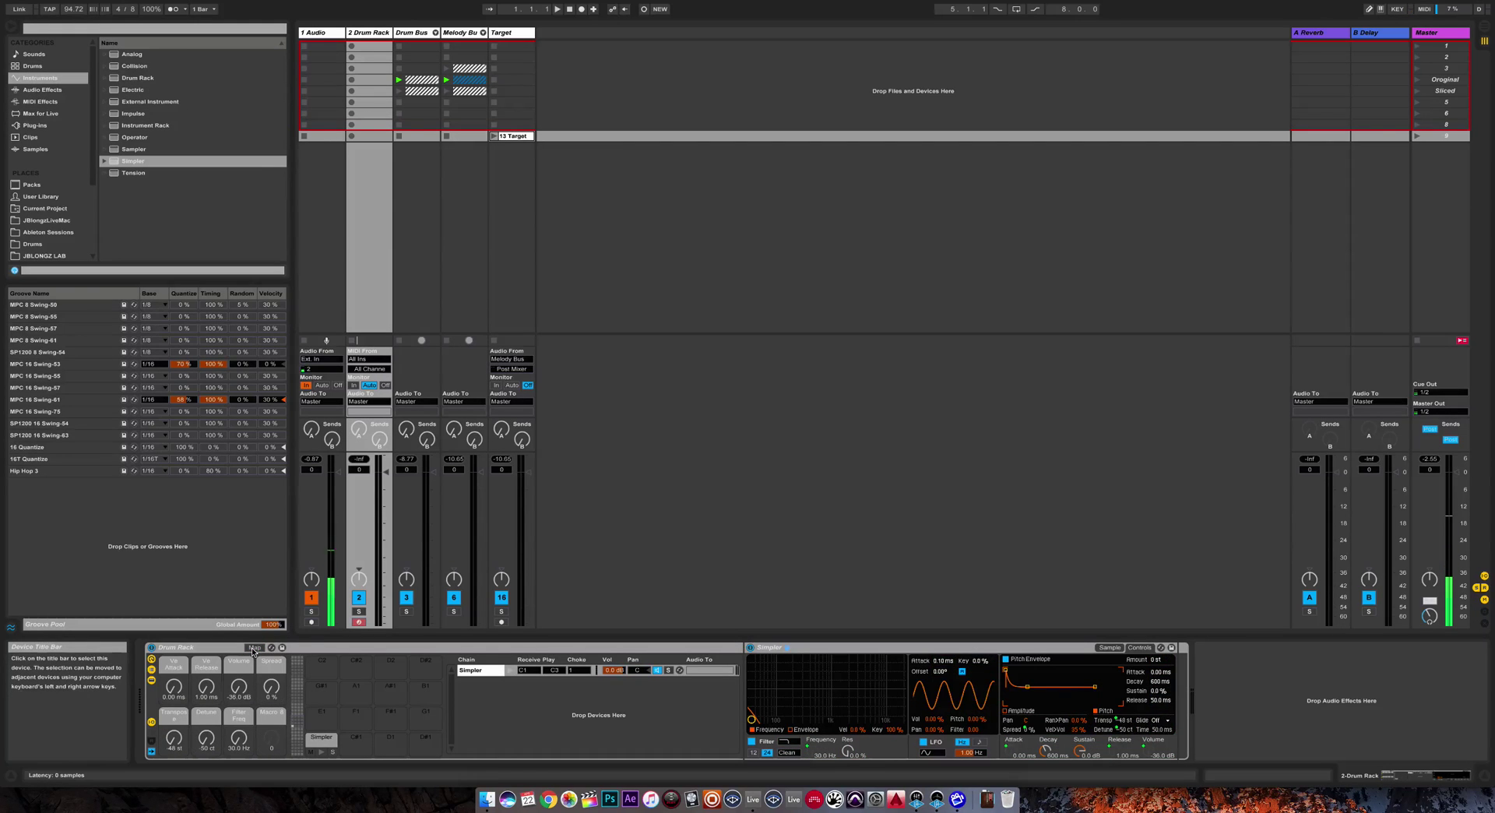
click(175, 685)
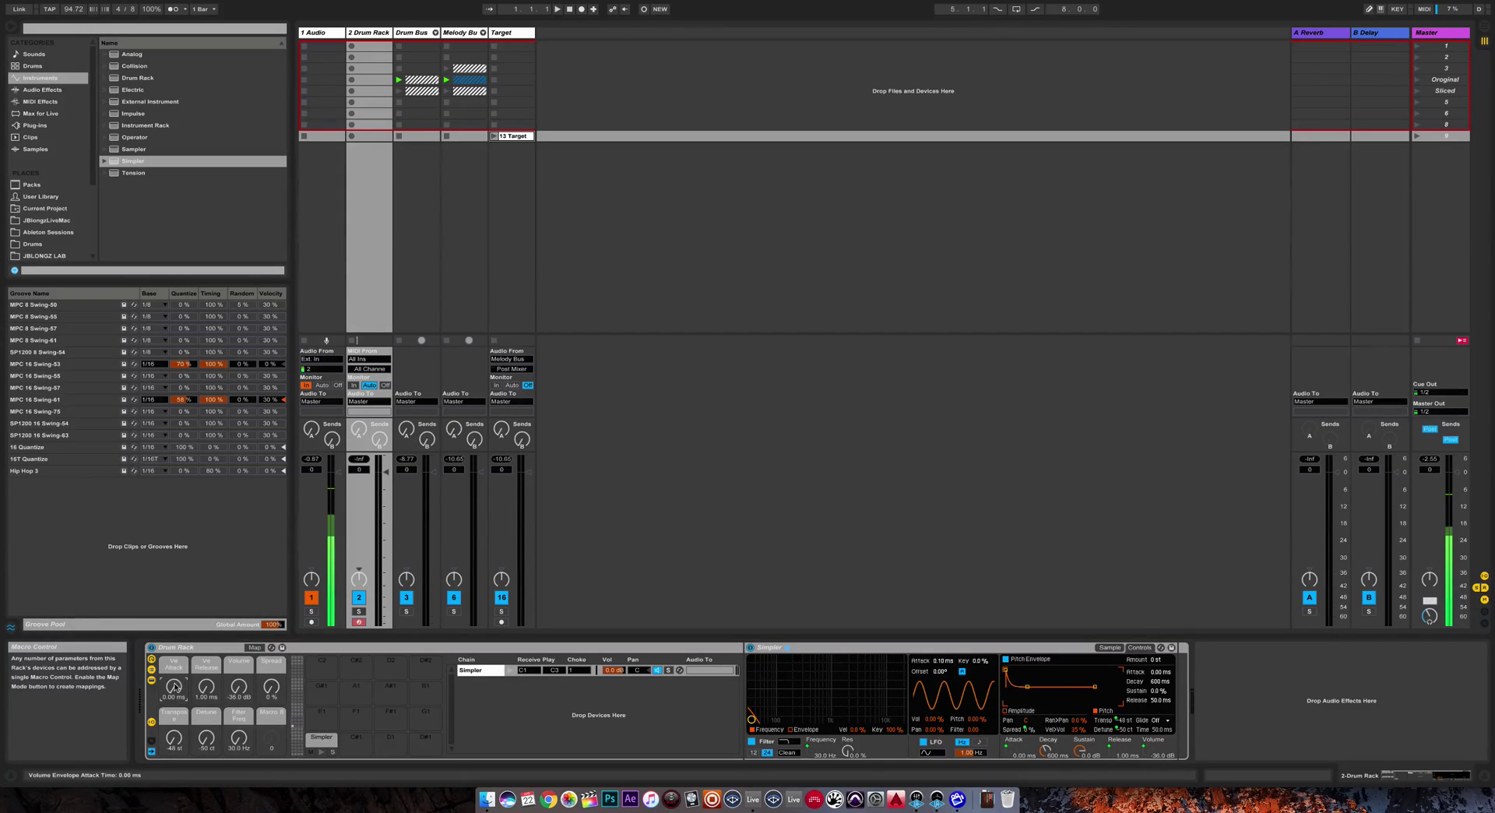
click(207, 685)
click(239, 700)
text(-12)
key(Return)
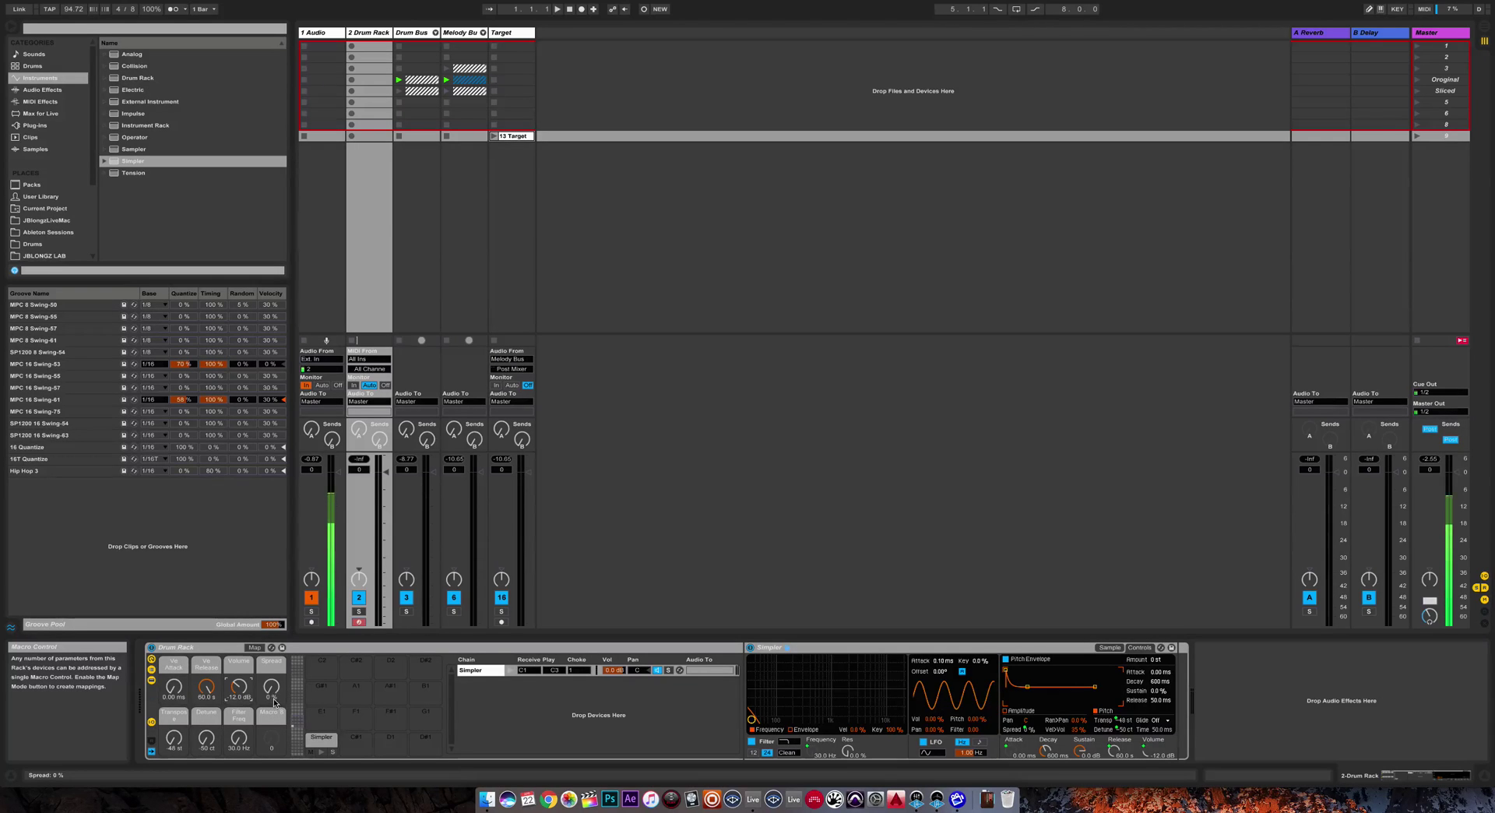
Step: Set Transpose to 0 st, Detune to 0 ct, and Filter Freq to 22.0 kHz
click(174, 746)
text(0)
key(Return)
click(204, 750)
text(0)
key(Return)
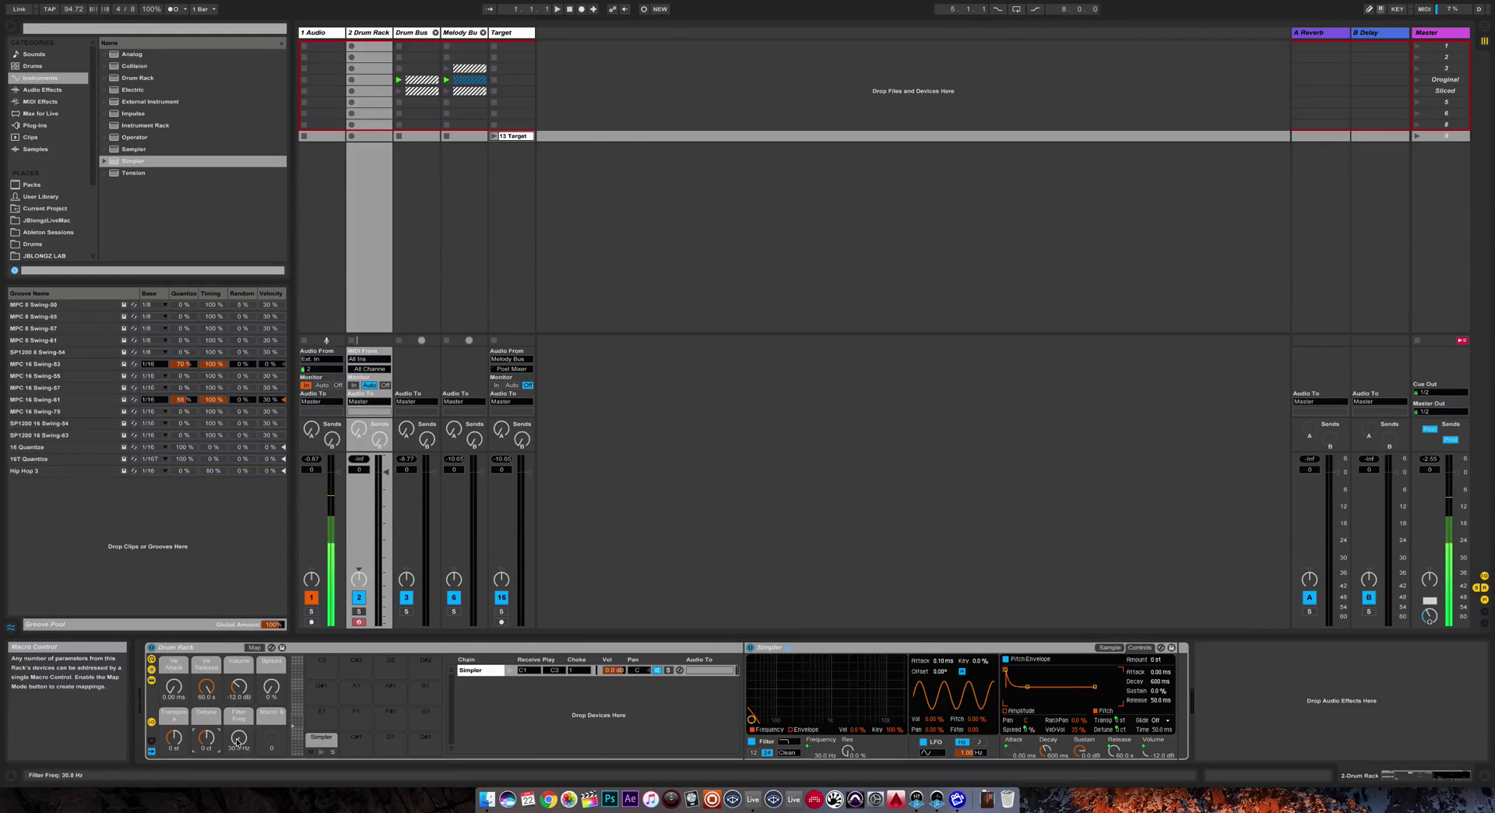
drag(238, 740, 237, 670)
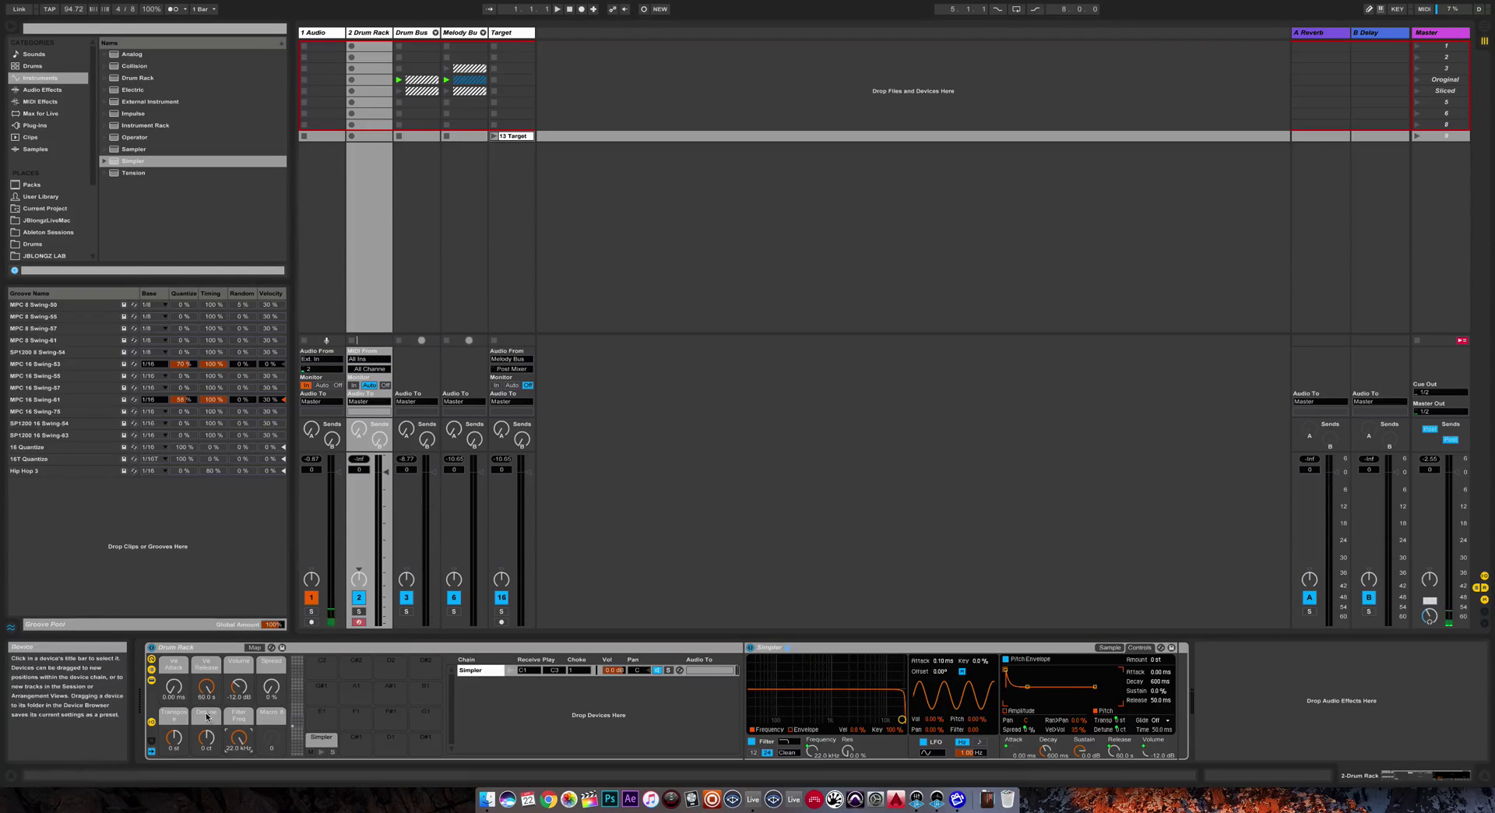
Step: Hide the rack's macros and chain list, turn off Simpler's LOOP, and set Voices to 1
click(152, 661)
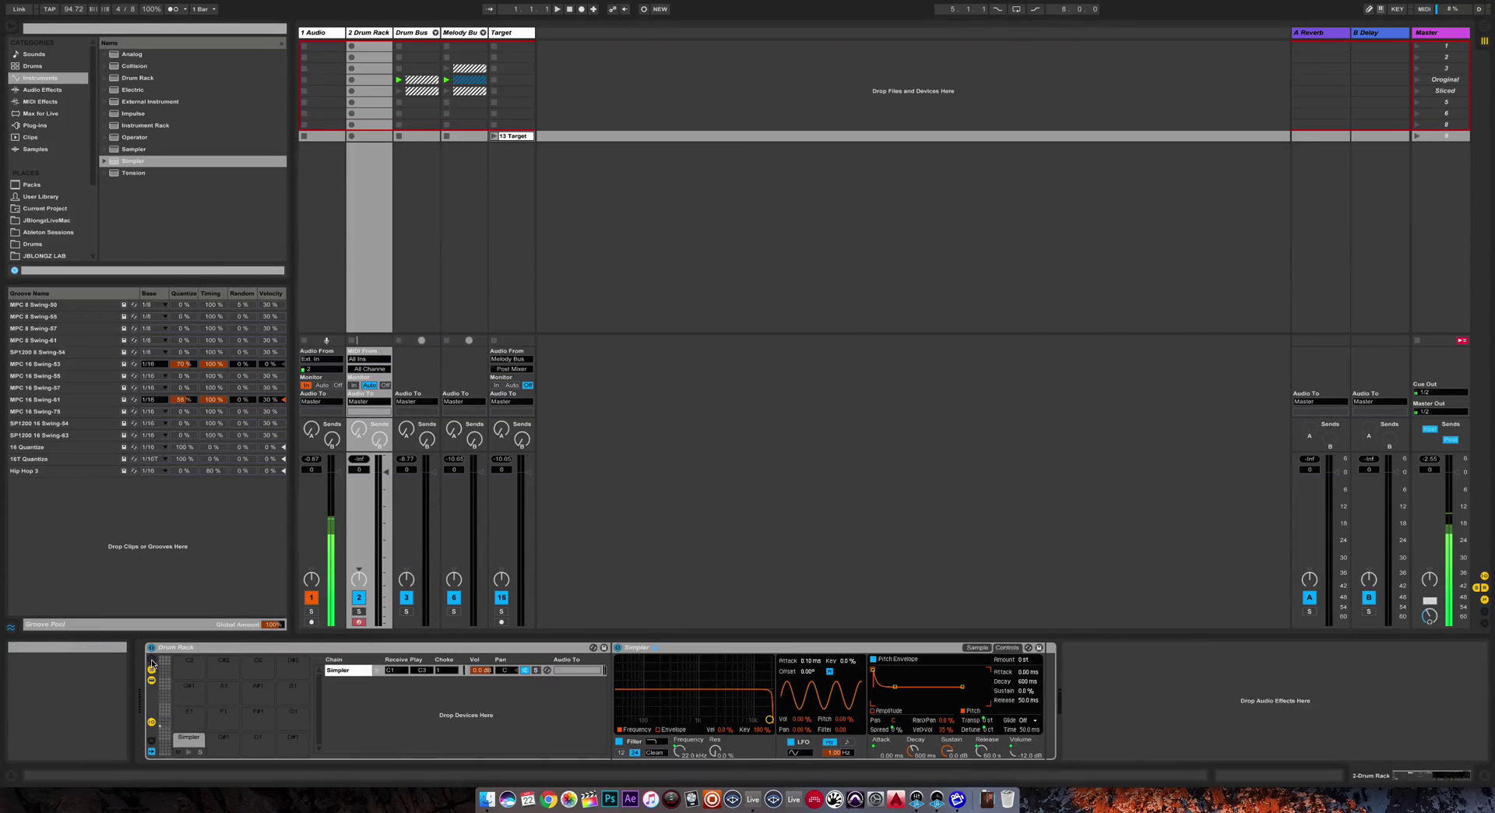
click(152, 671)
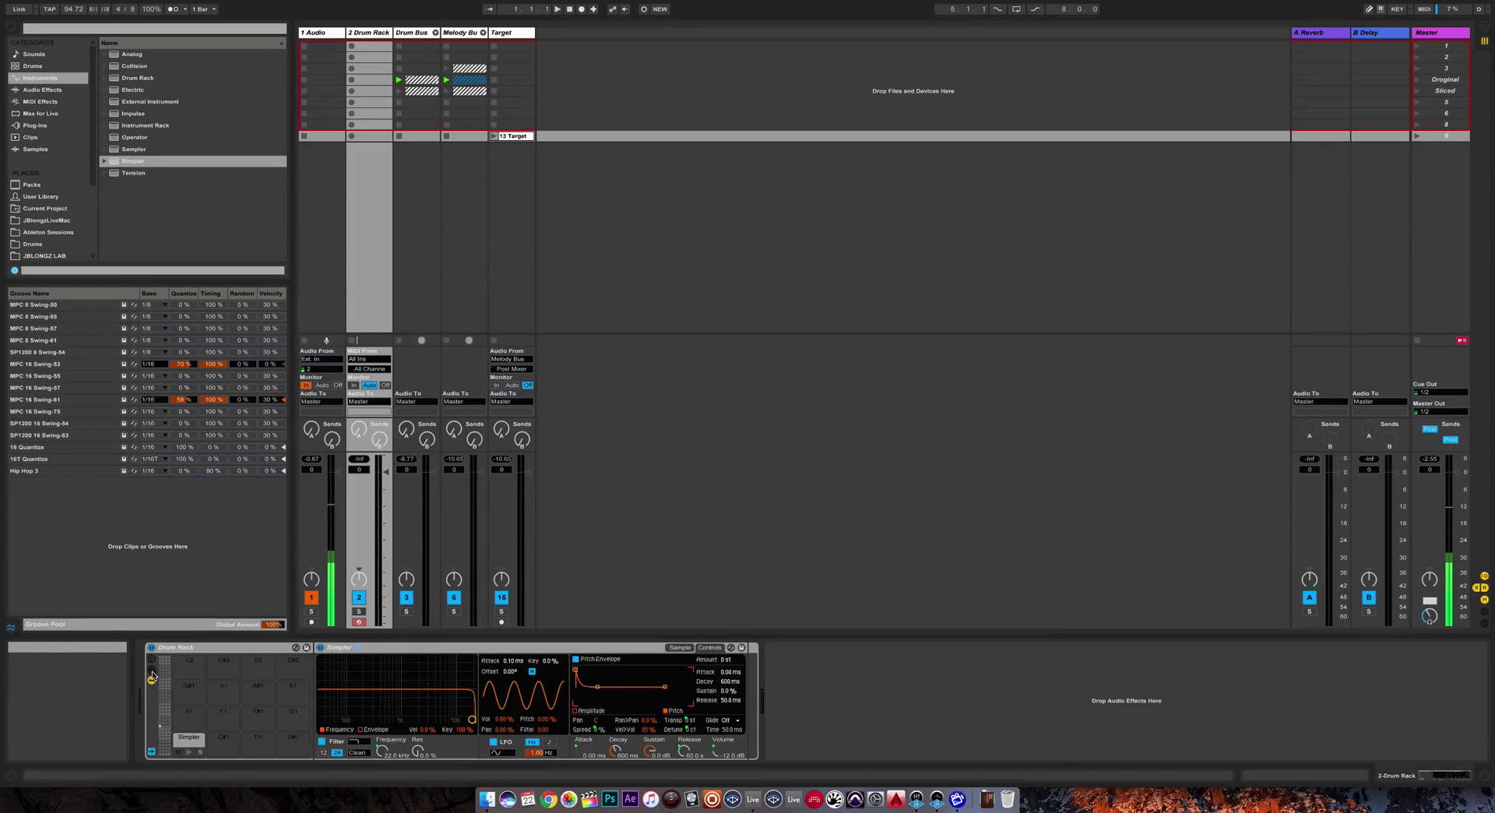
click(678, 648)
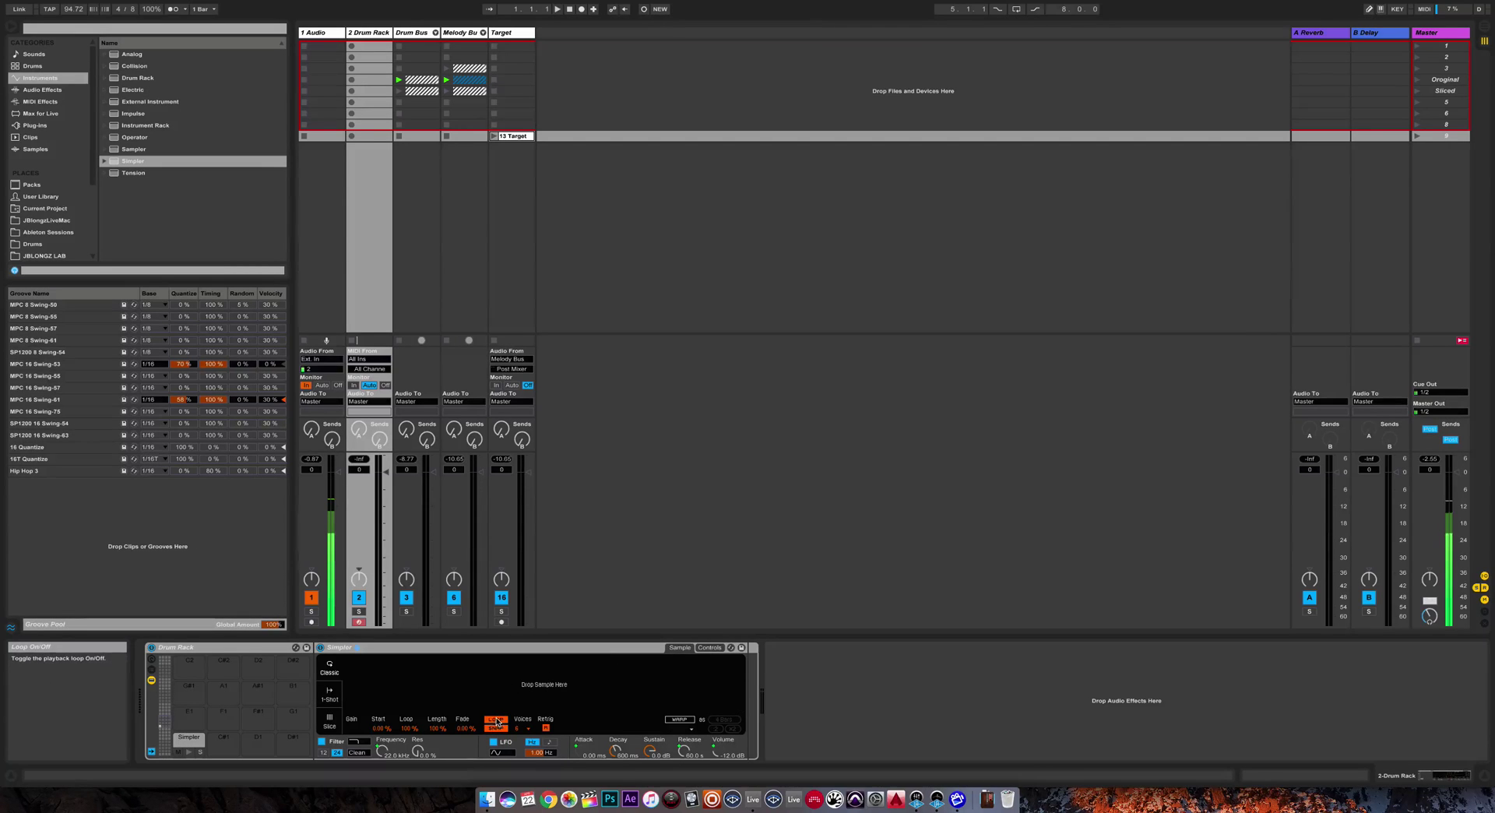
click(497, 720)
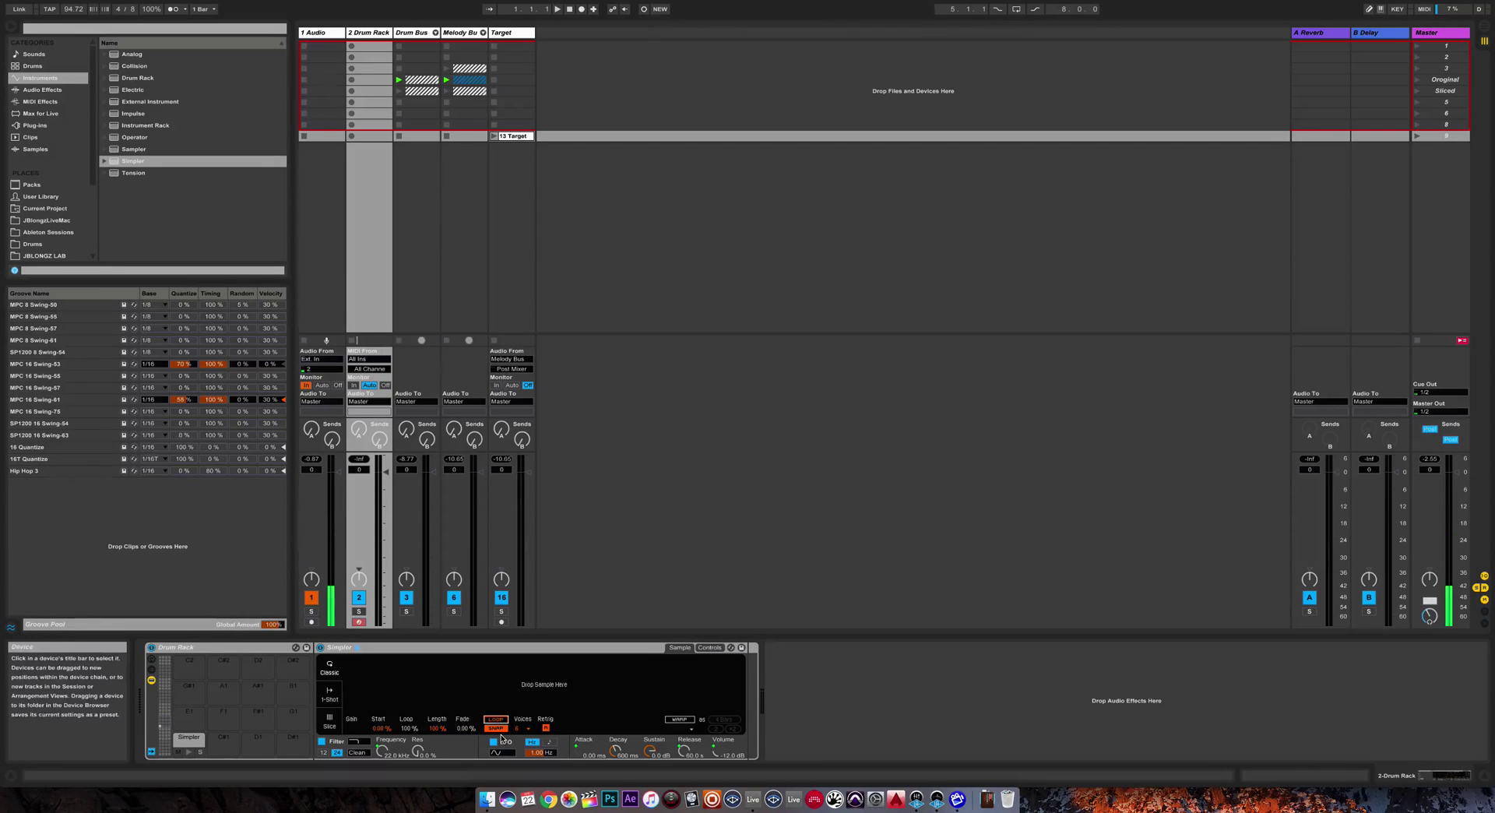
click(516, 729)
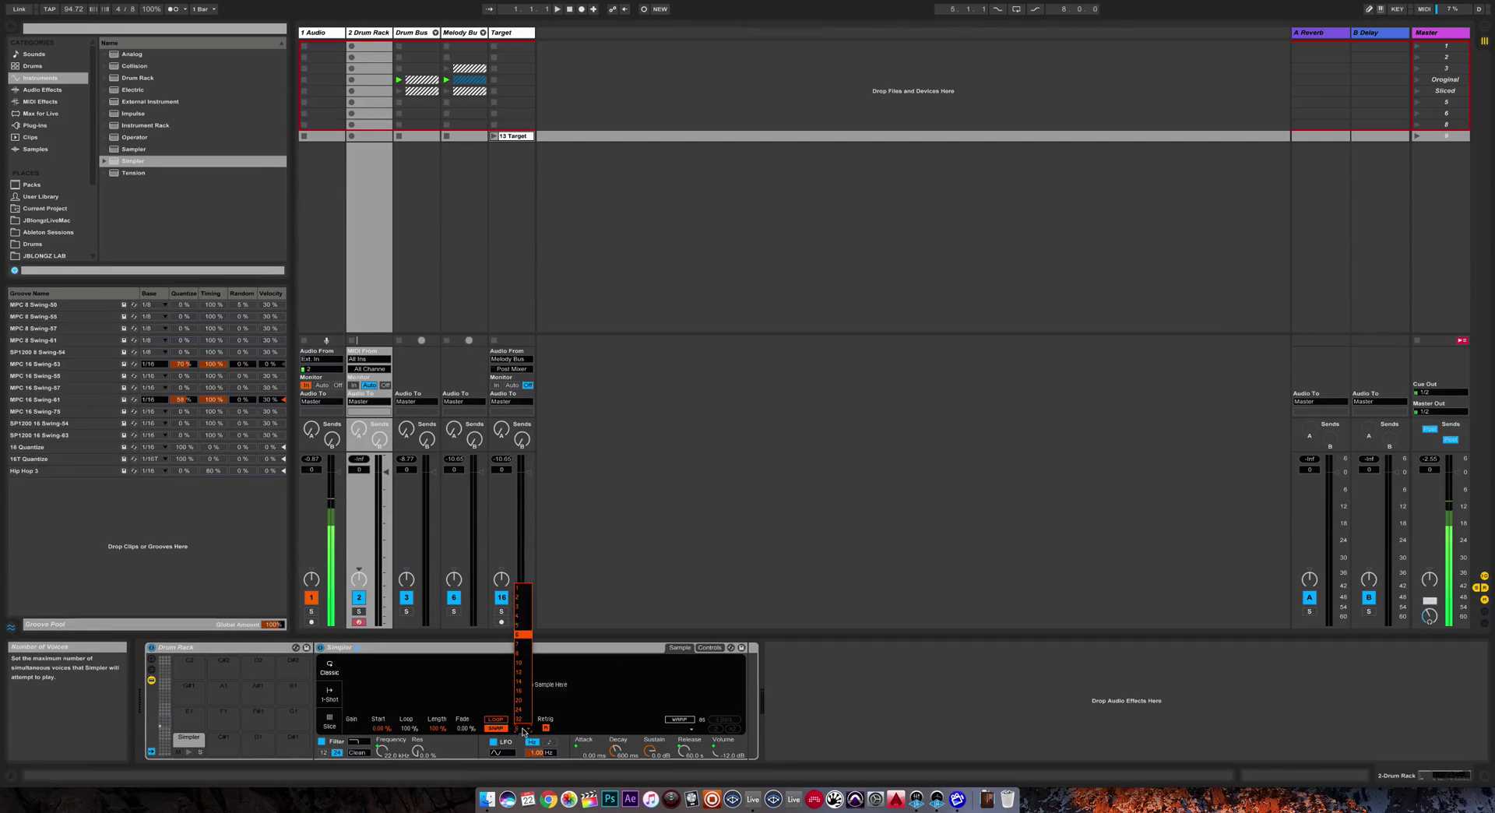
click(520, 591)
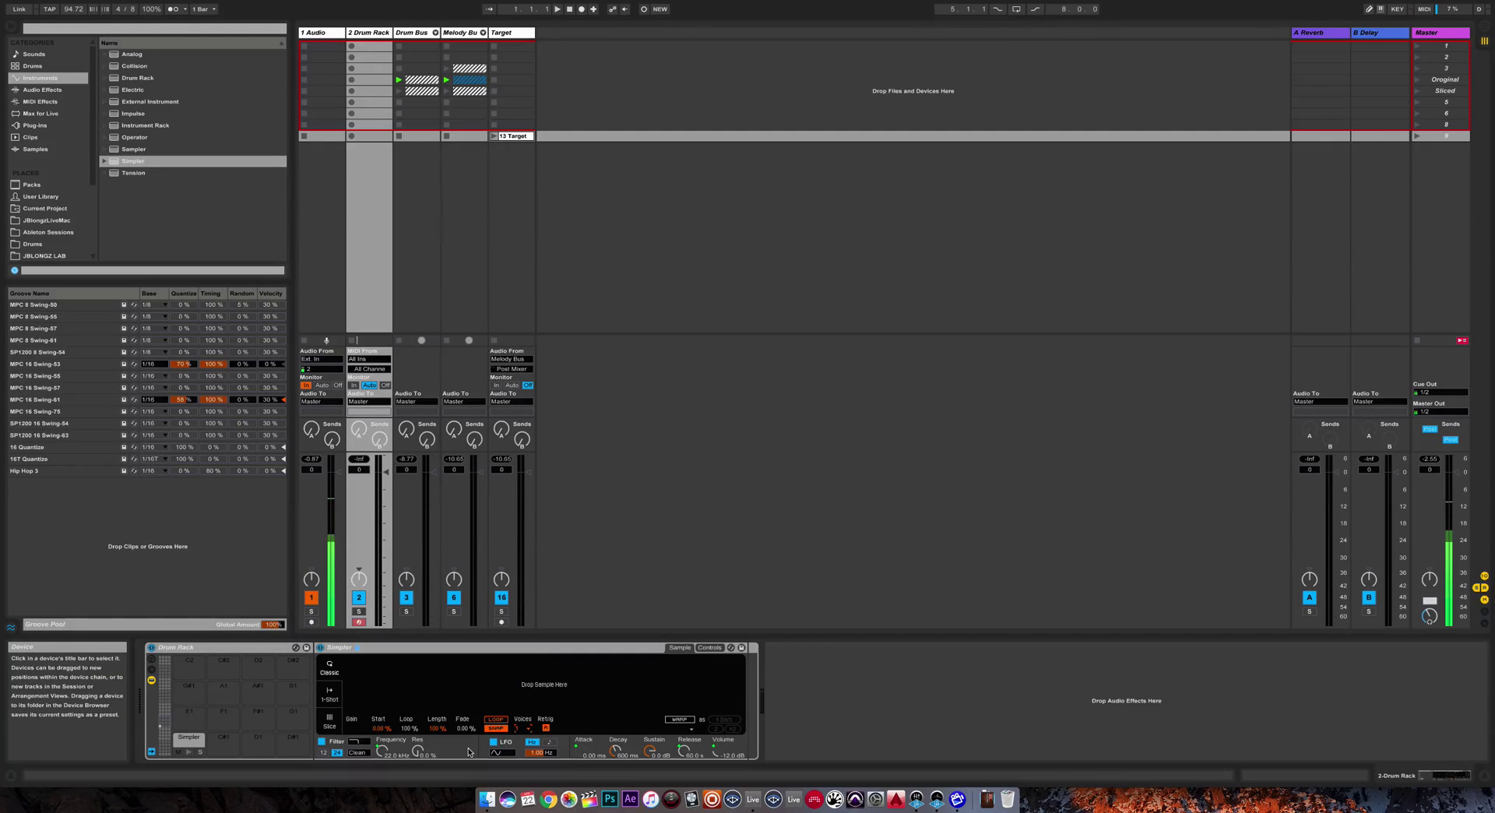
Step: Rename the Drum Rack device to 'DemoChop' from its title bar
click(185, 649)
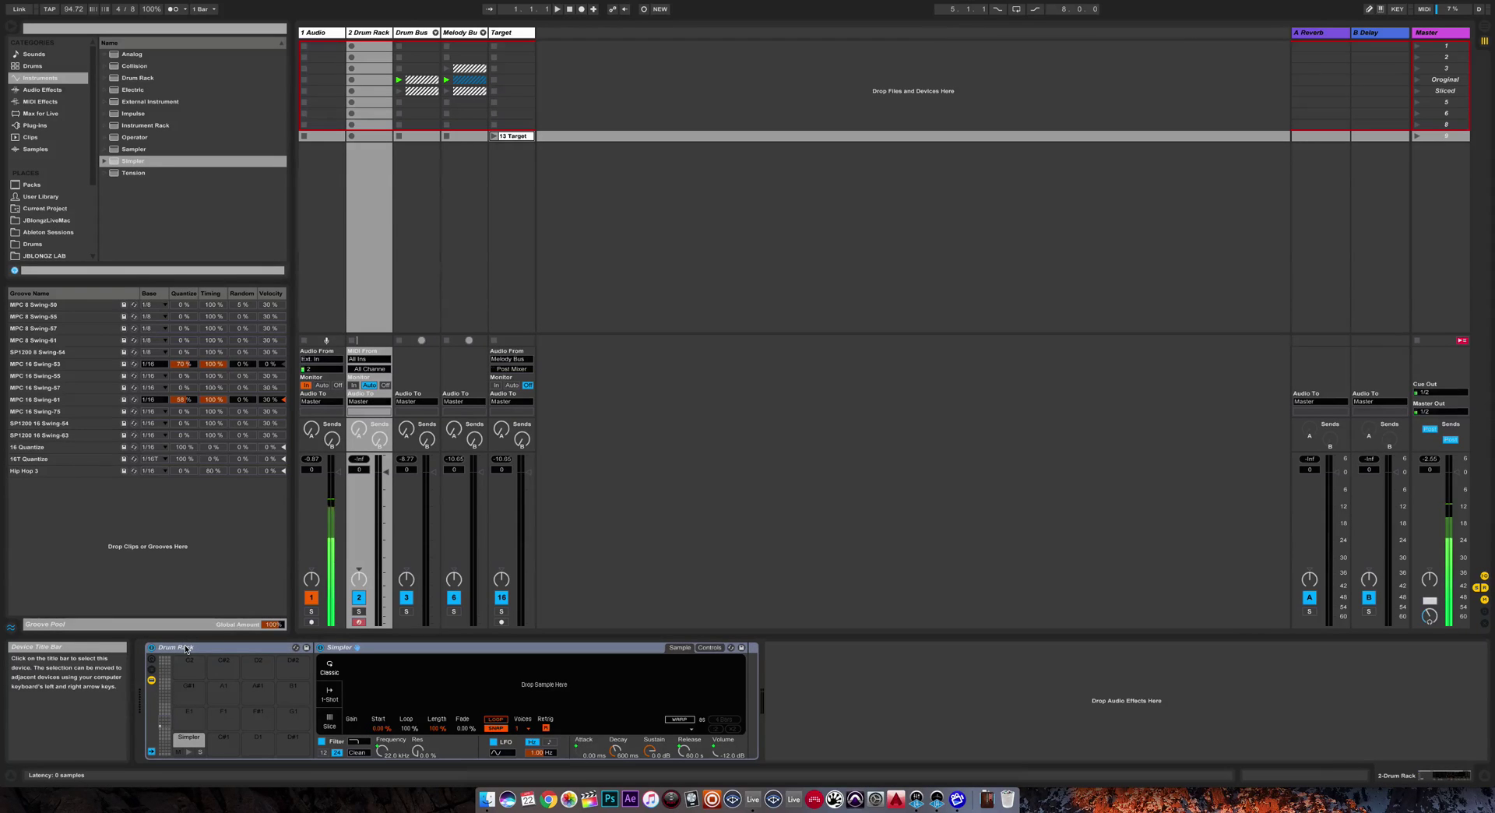
right_click(185, 649)
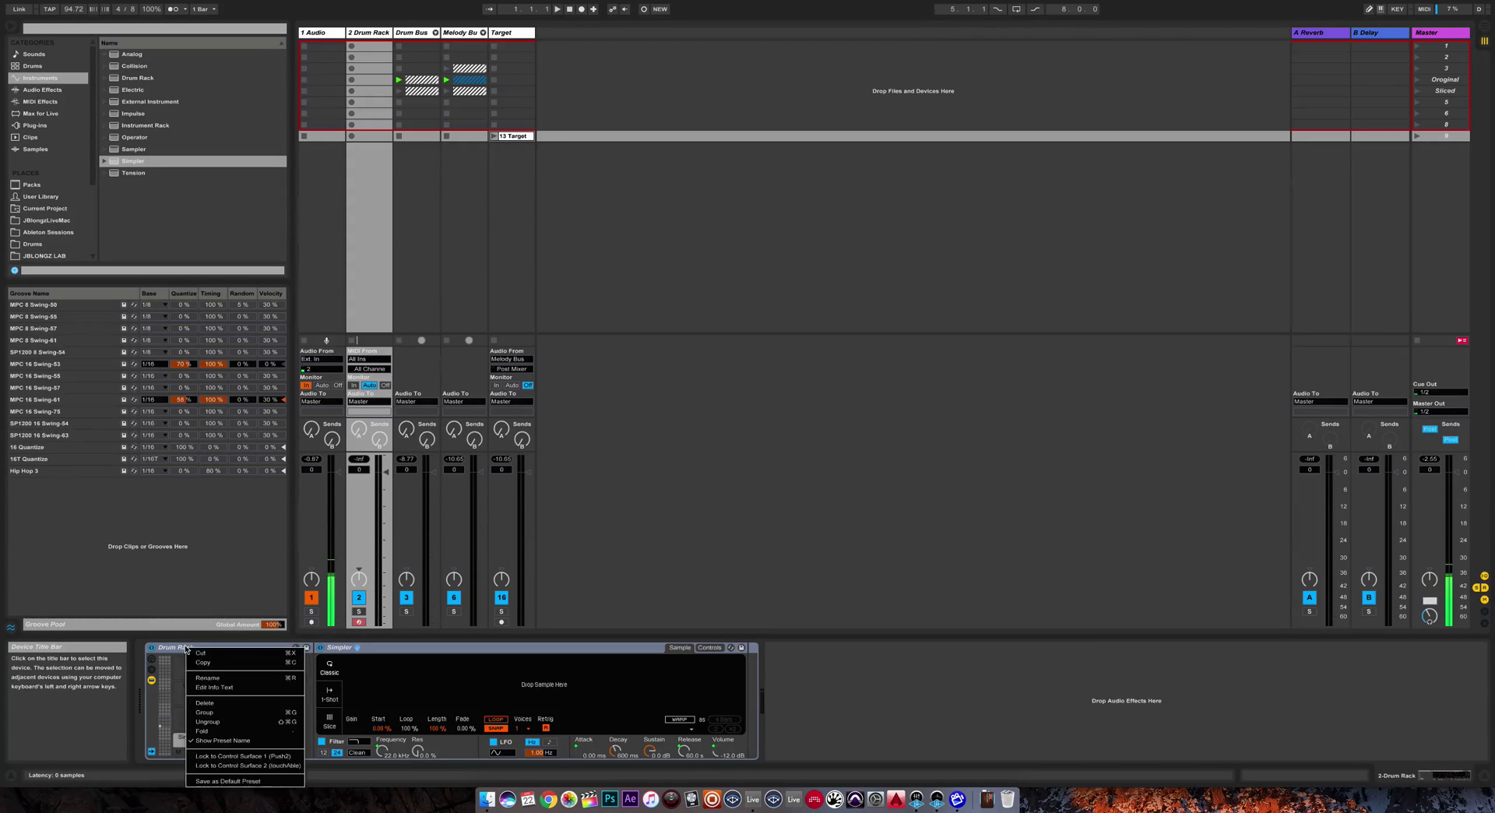
click(195, 686)
text(DemoChop)
key(Return)
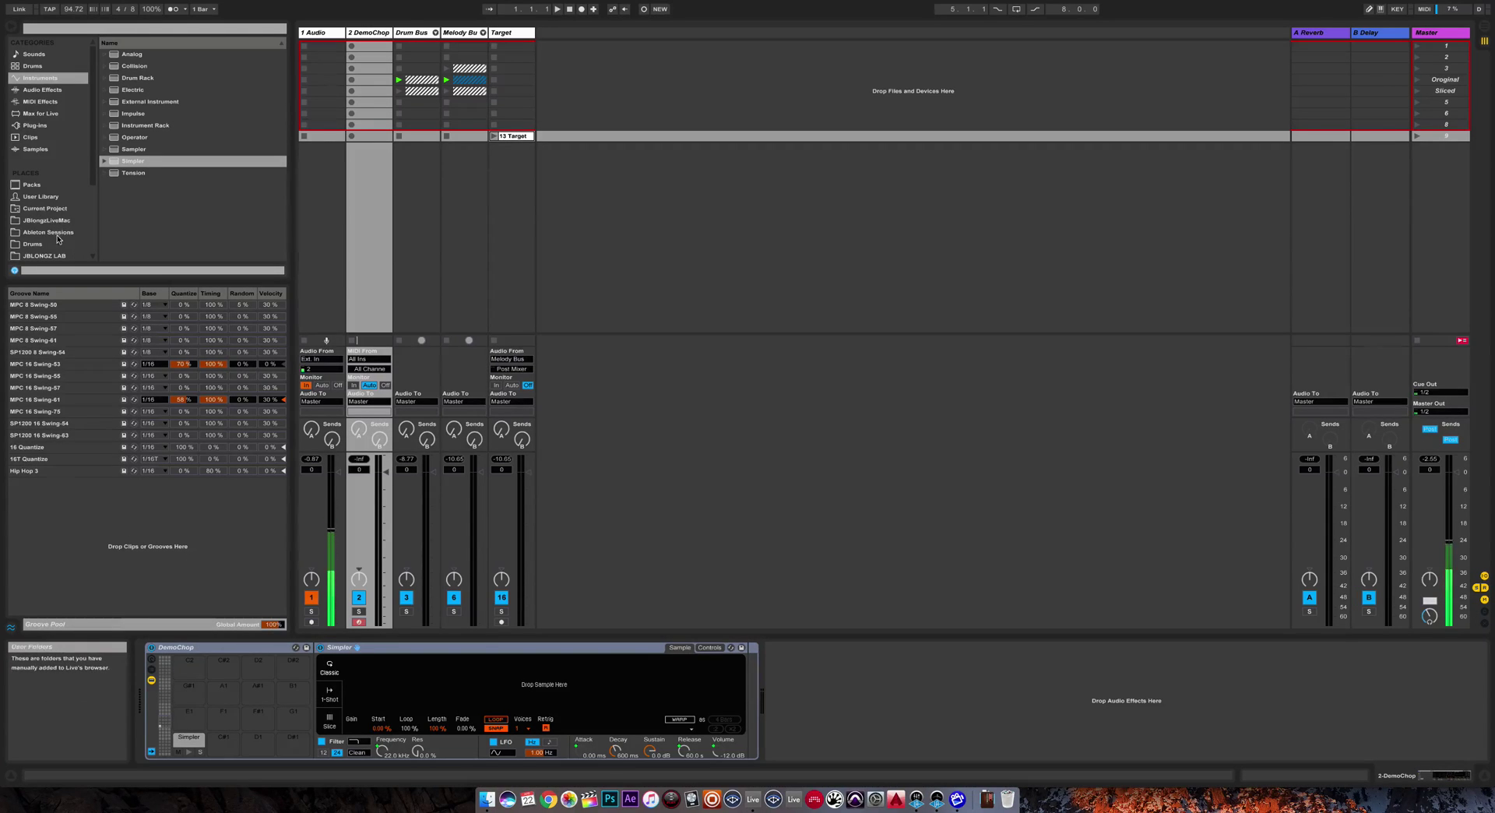
Step: Save the DemoChop rack as DemoChop.adg in User Library > Defaults > Slicing
click(29, 198)
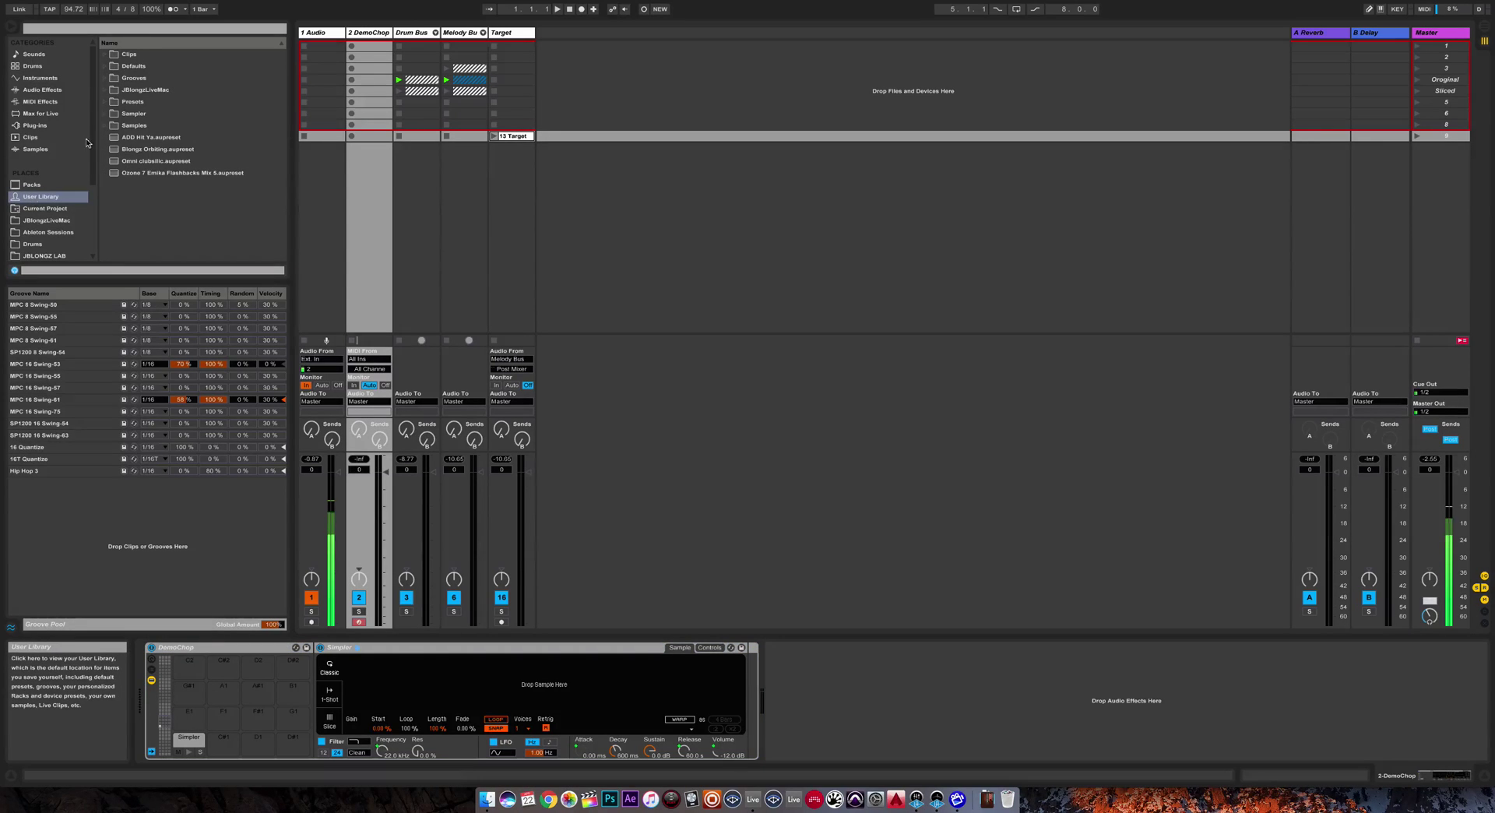
click(122, 67)
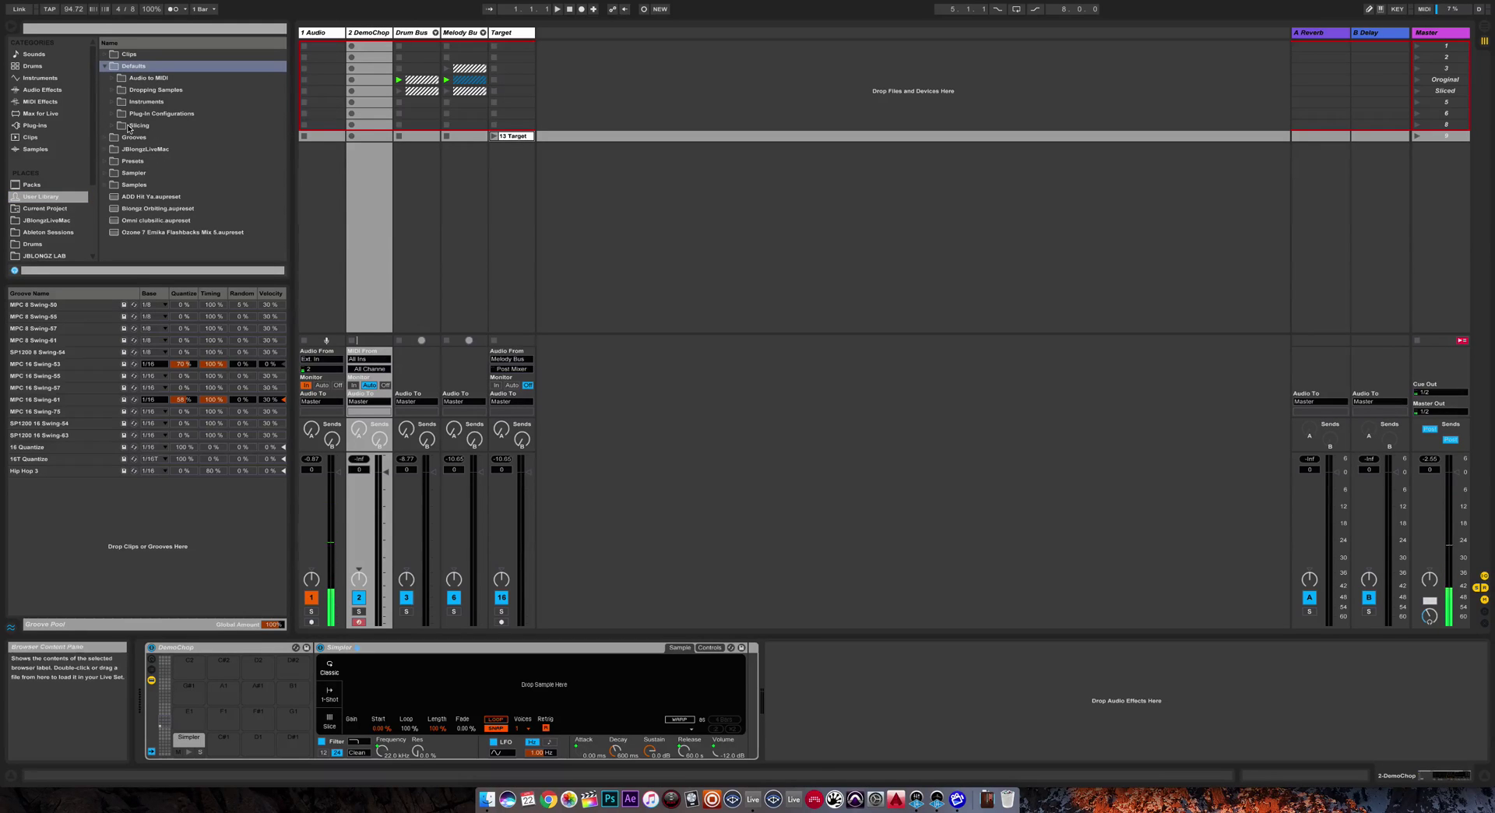
click(134, 125)
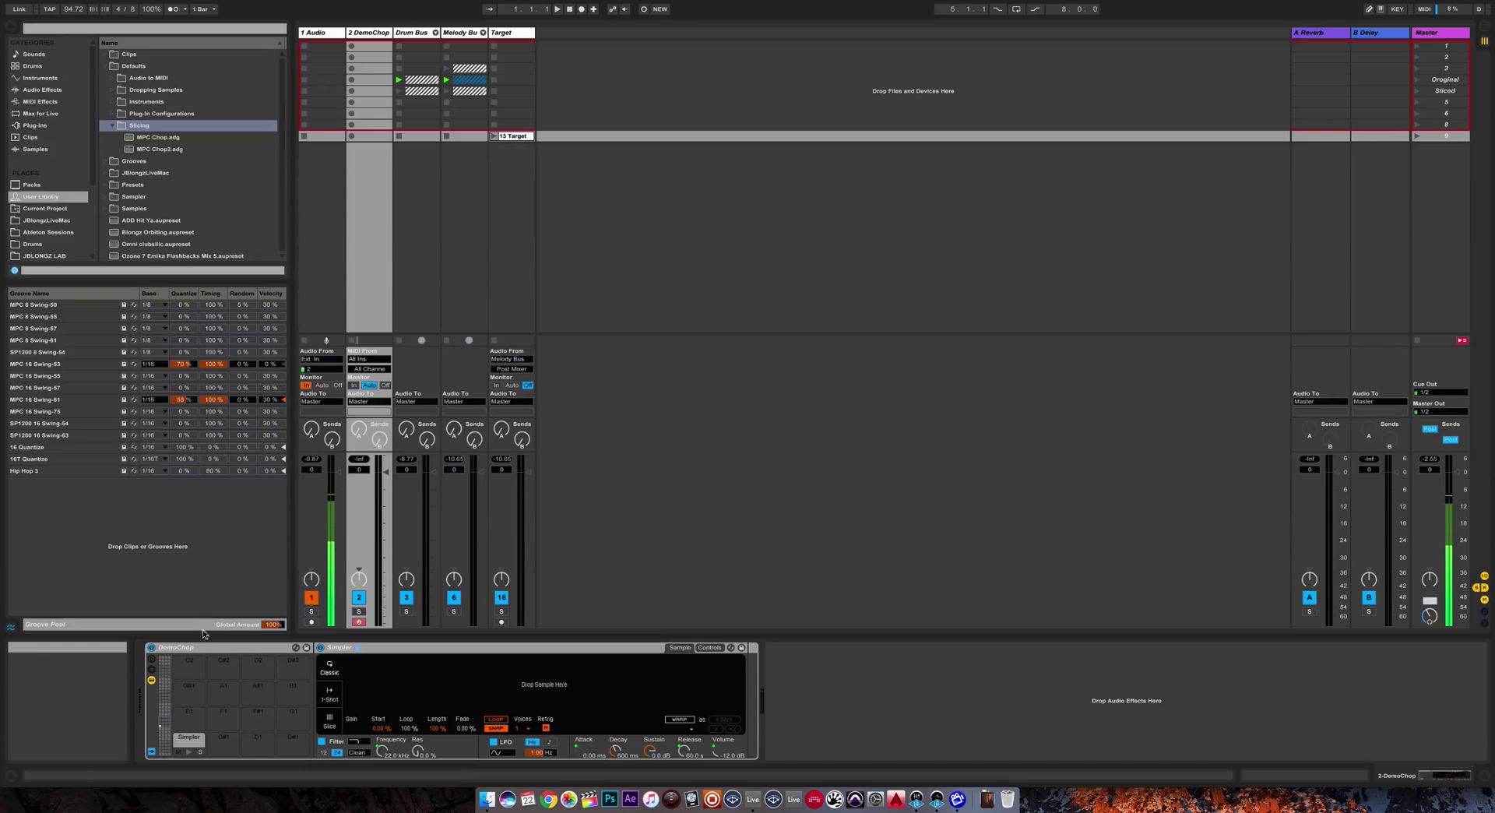
drag(201, 648, 176, 148)
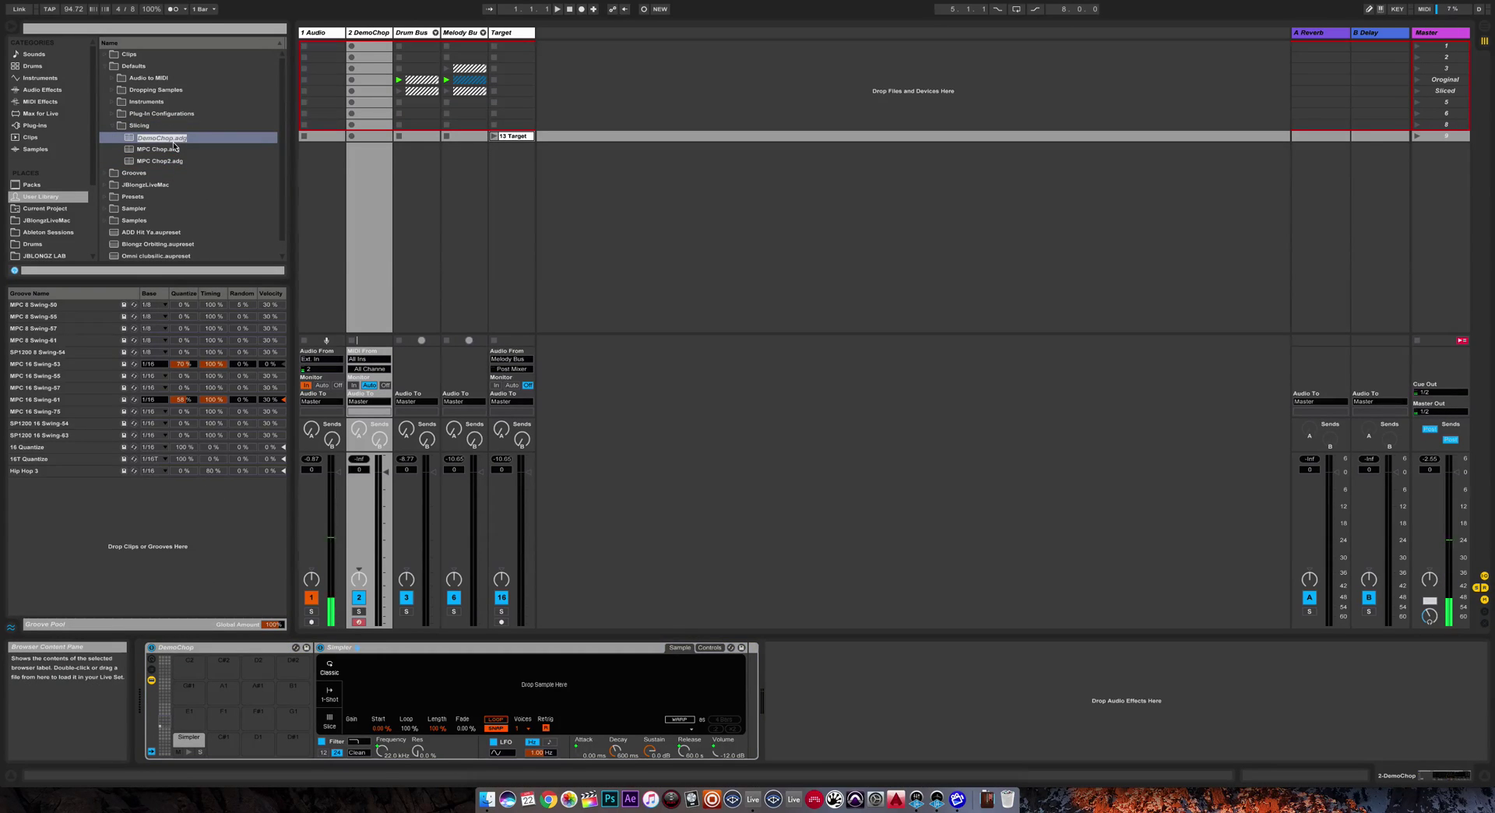
key(Return)
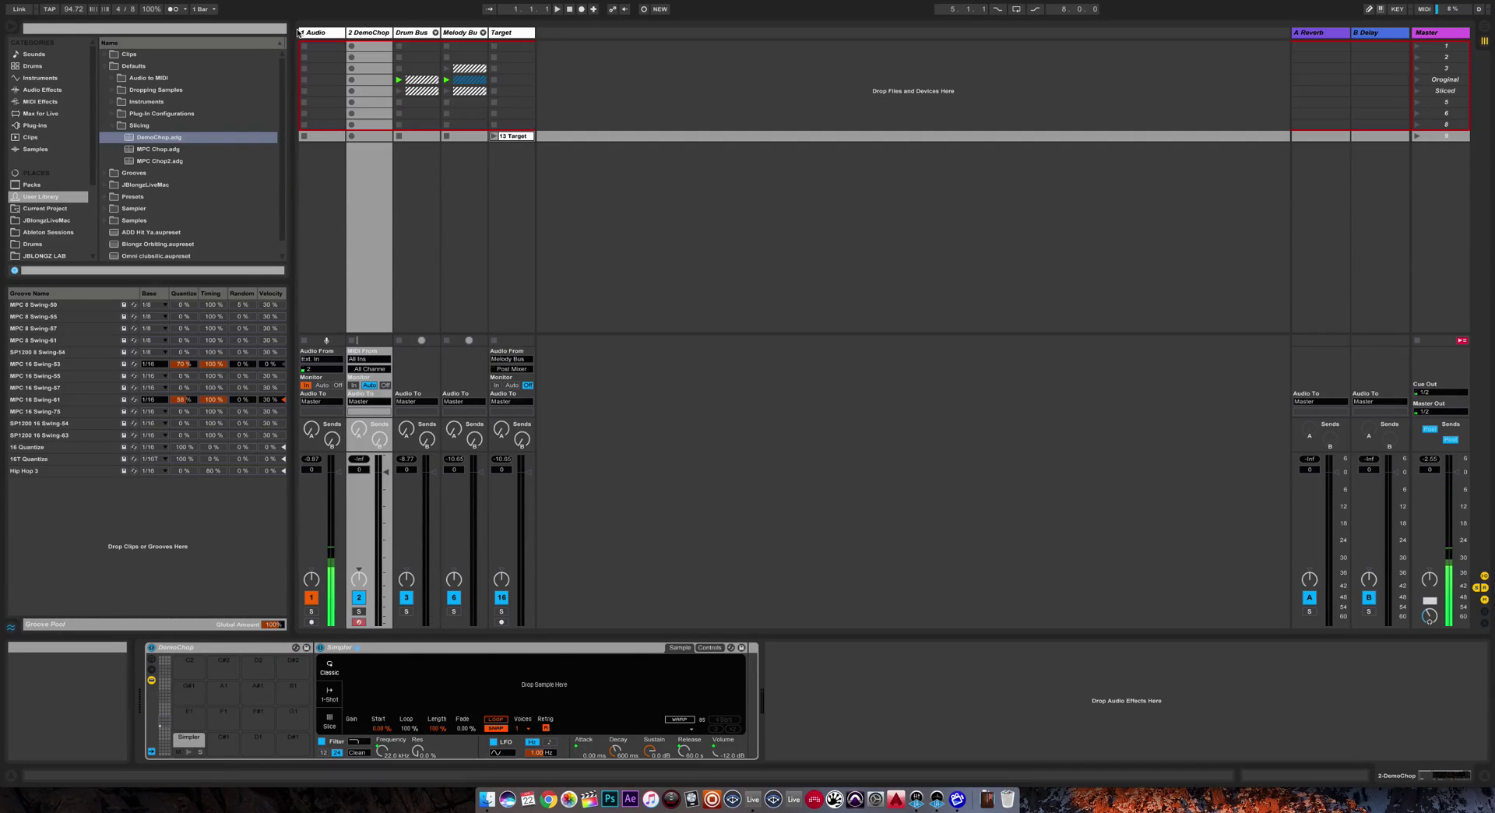
Step: Delete the DemoChop track, then slice the 13 Target clip to a new MIDI track using the DemoChop preset
click(359, 33)
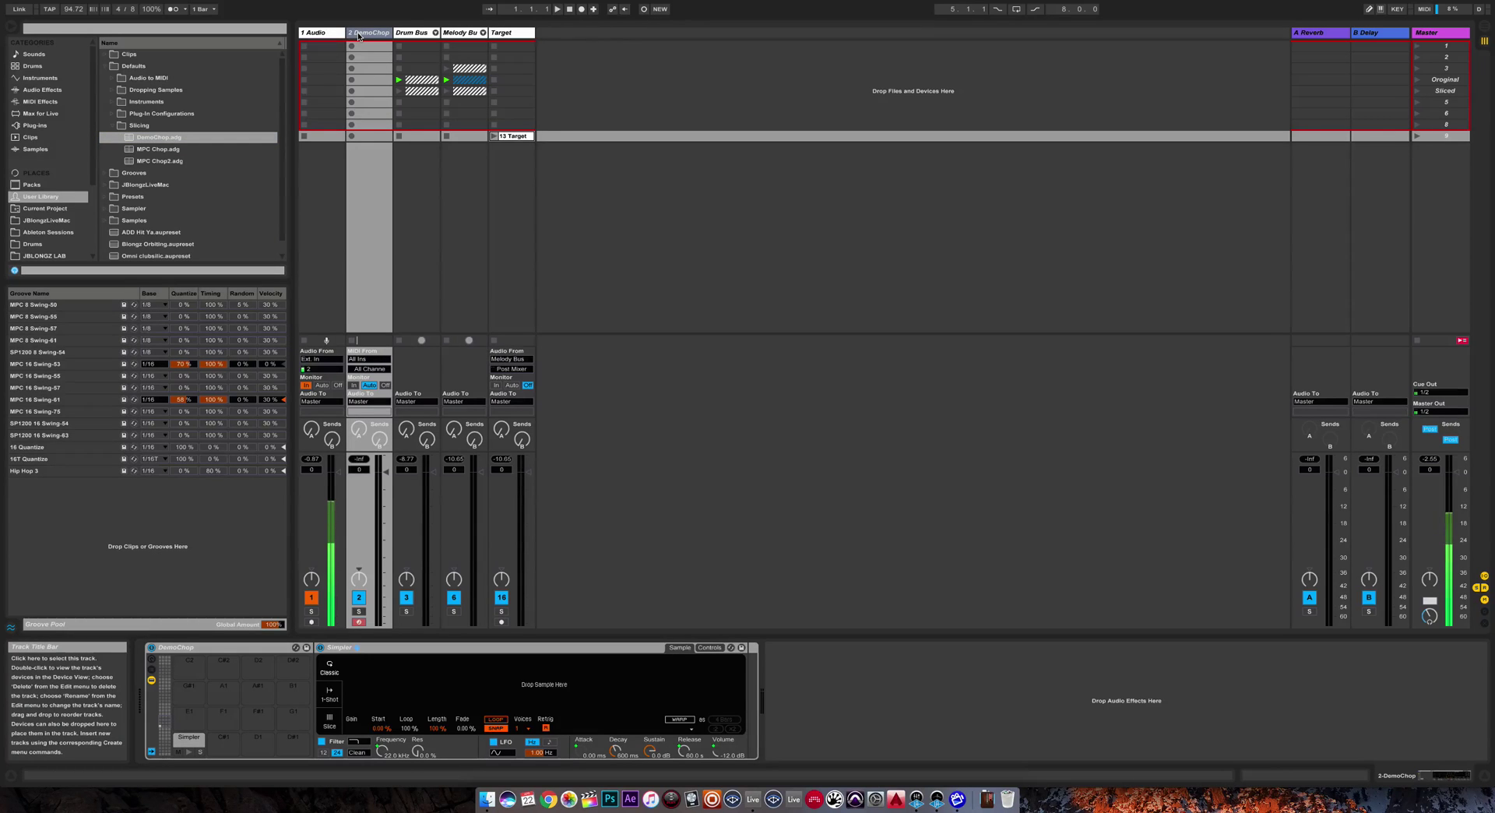
key(Delete)
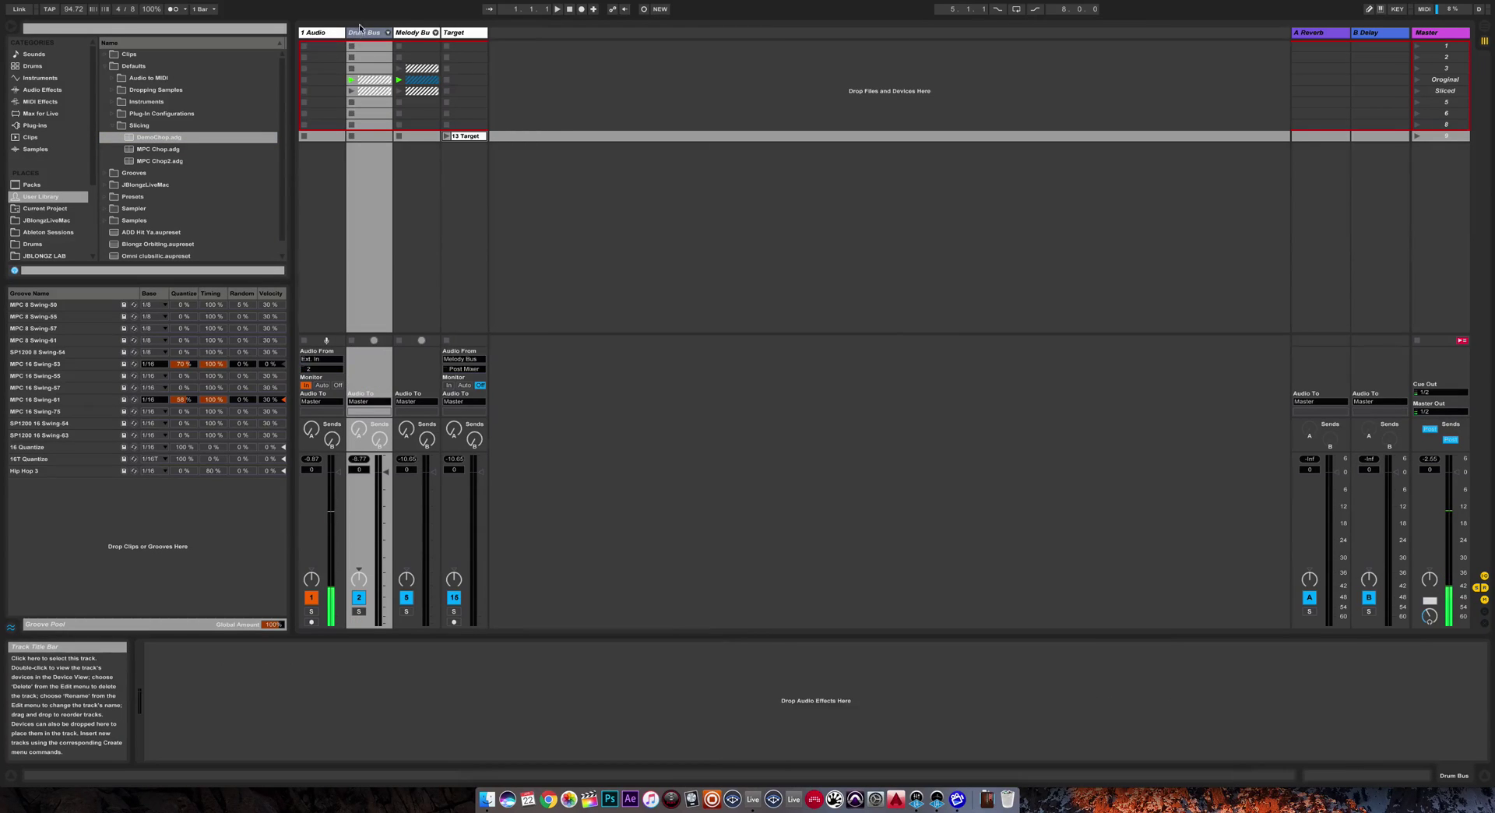
click(467, 32)
right_click(463, 138)
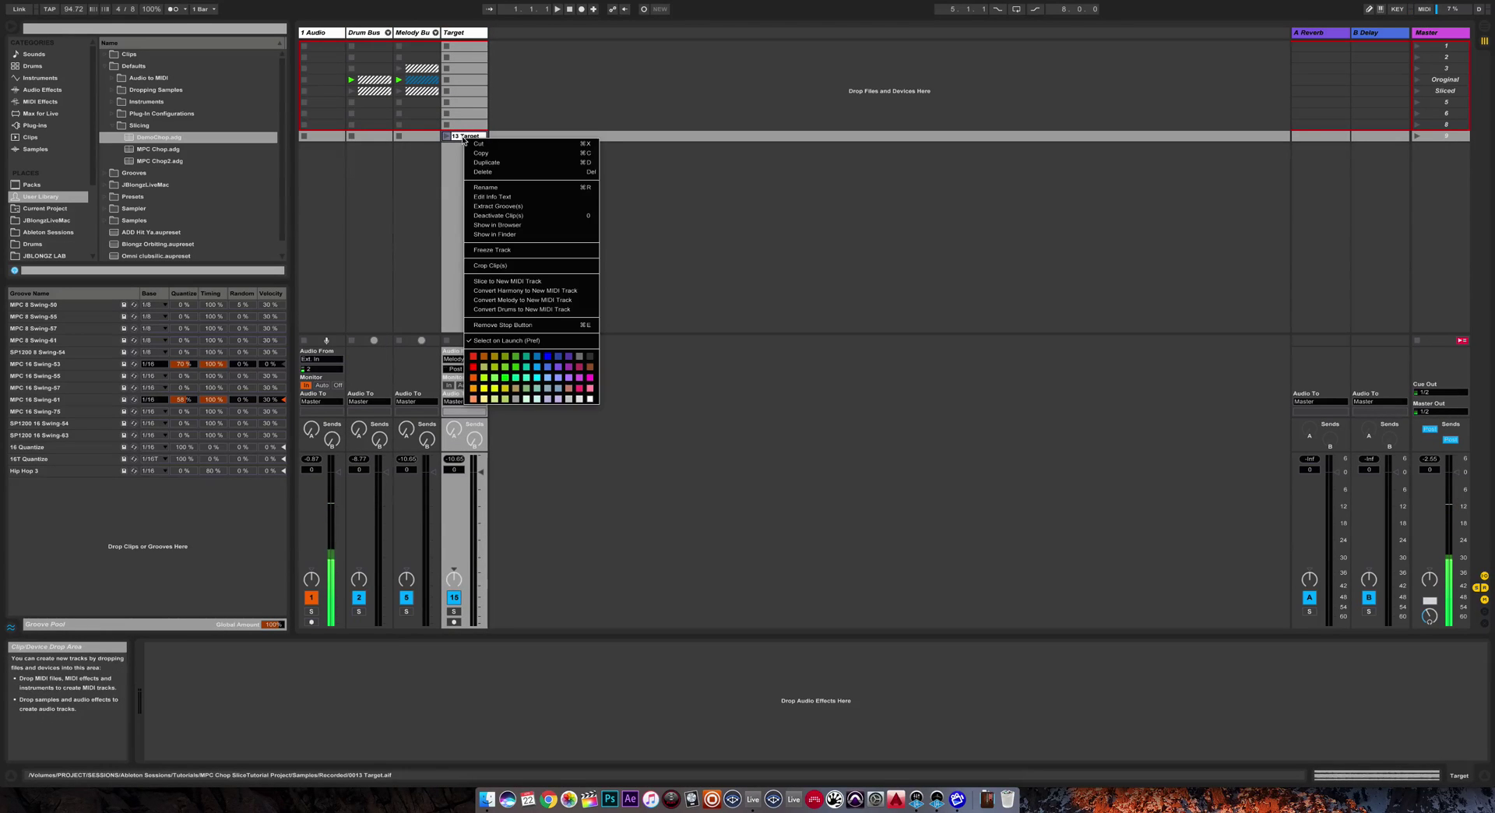
click(497, 282)
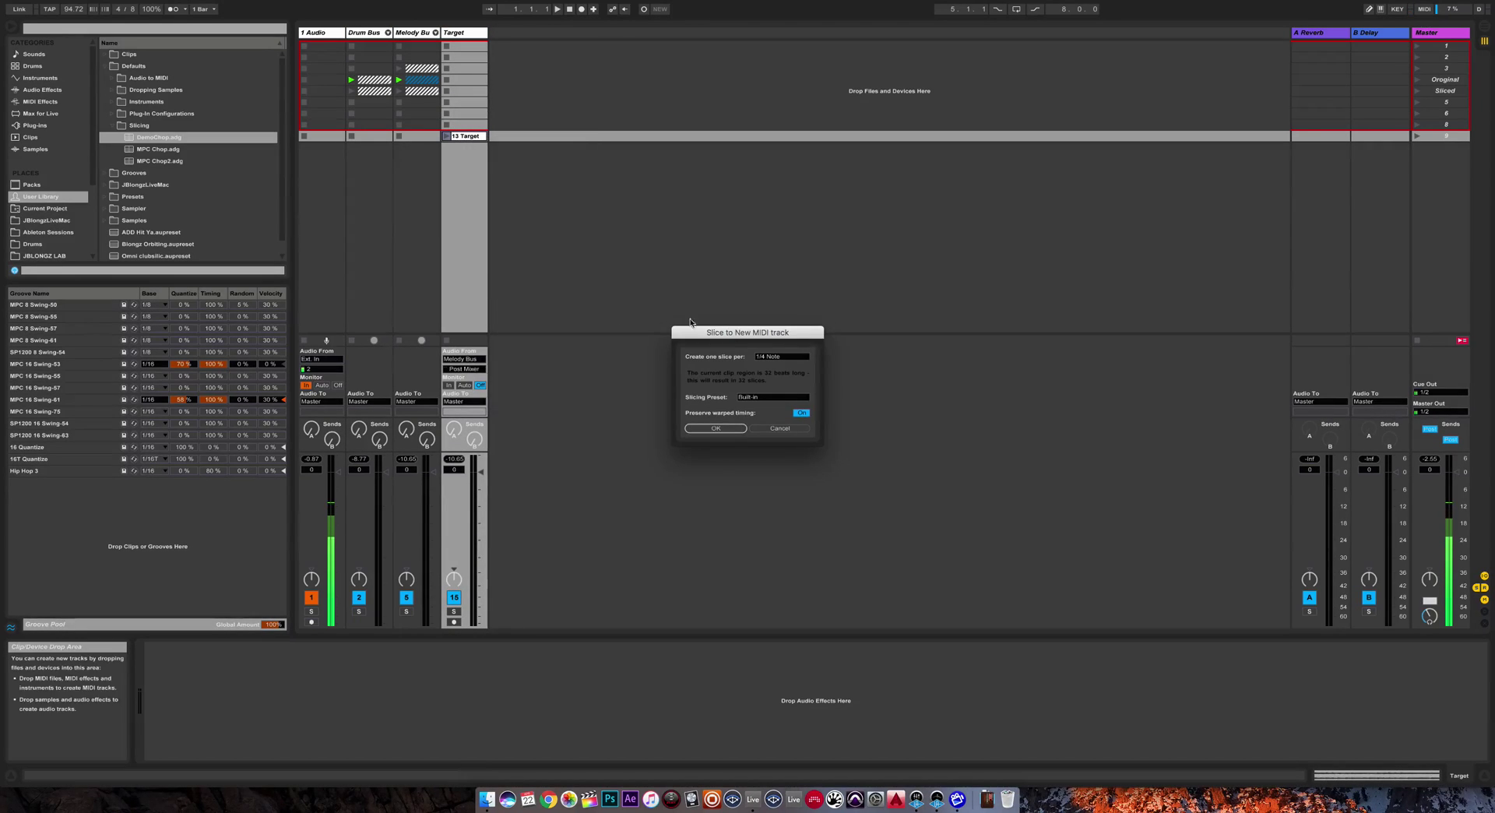
click(753, 398)
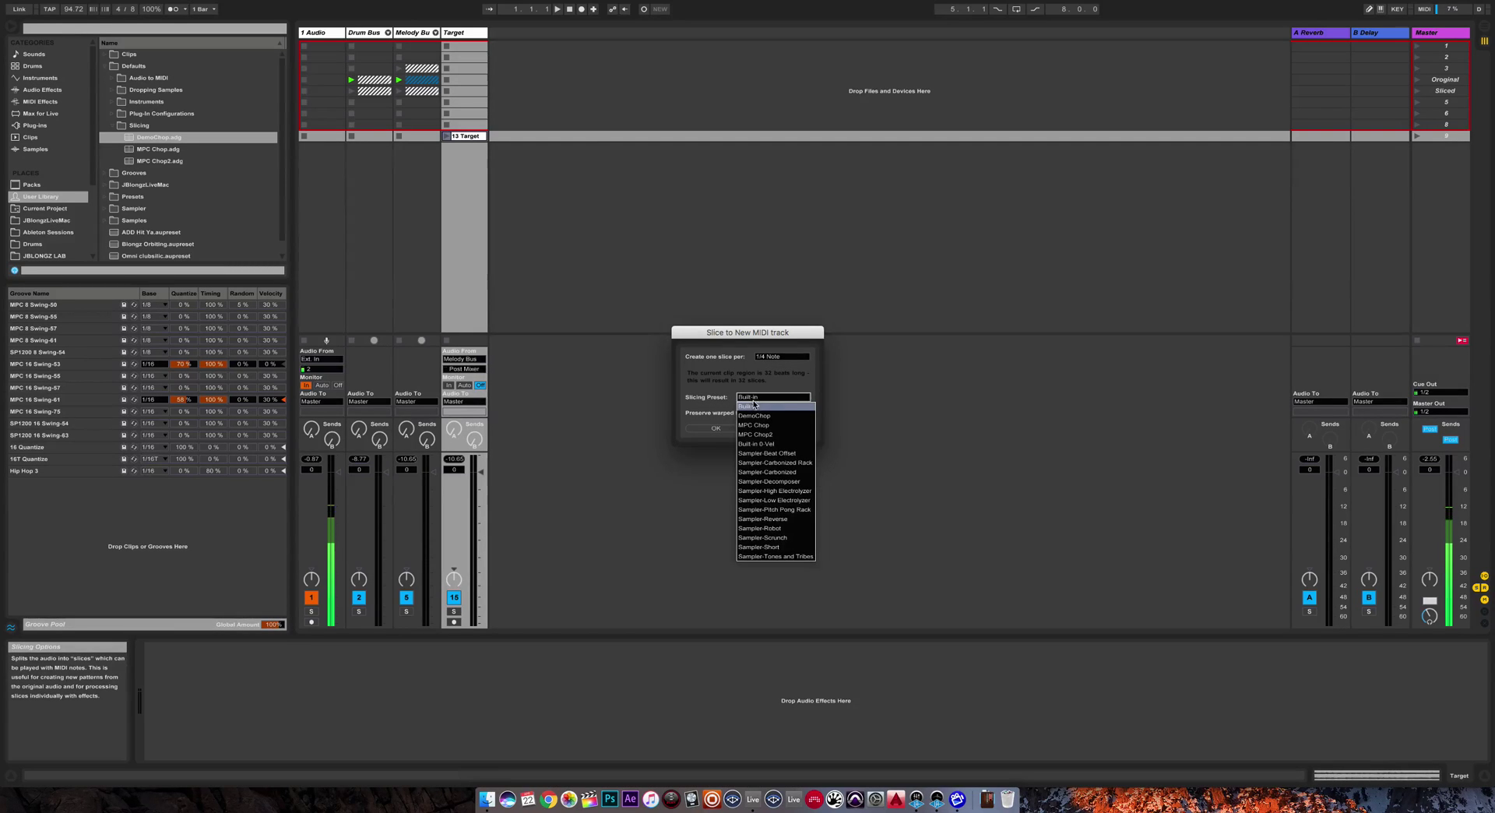
click(754, 416)
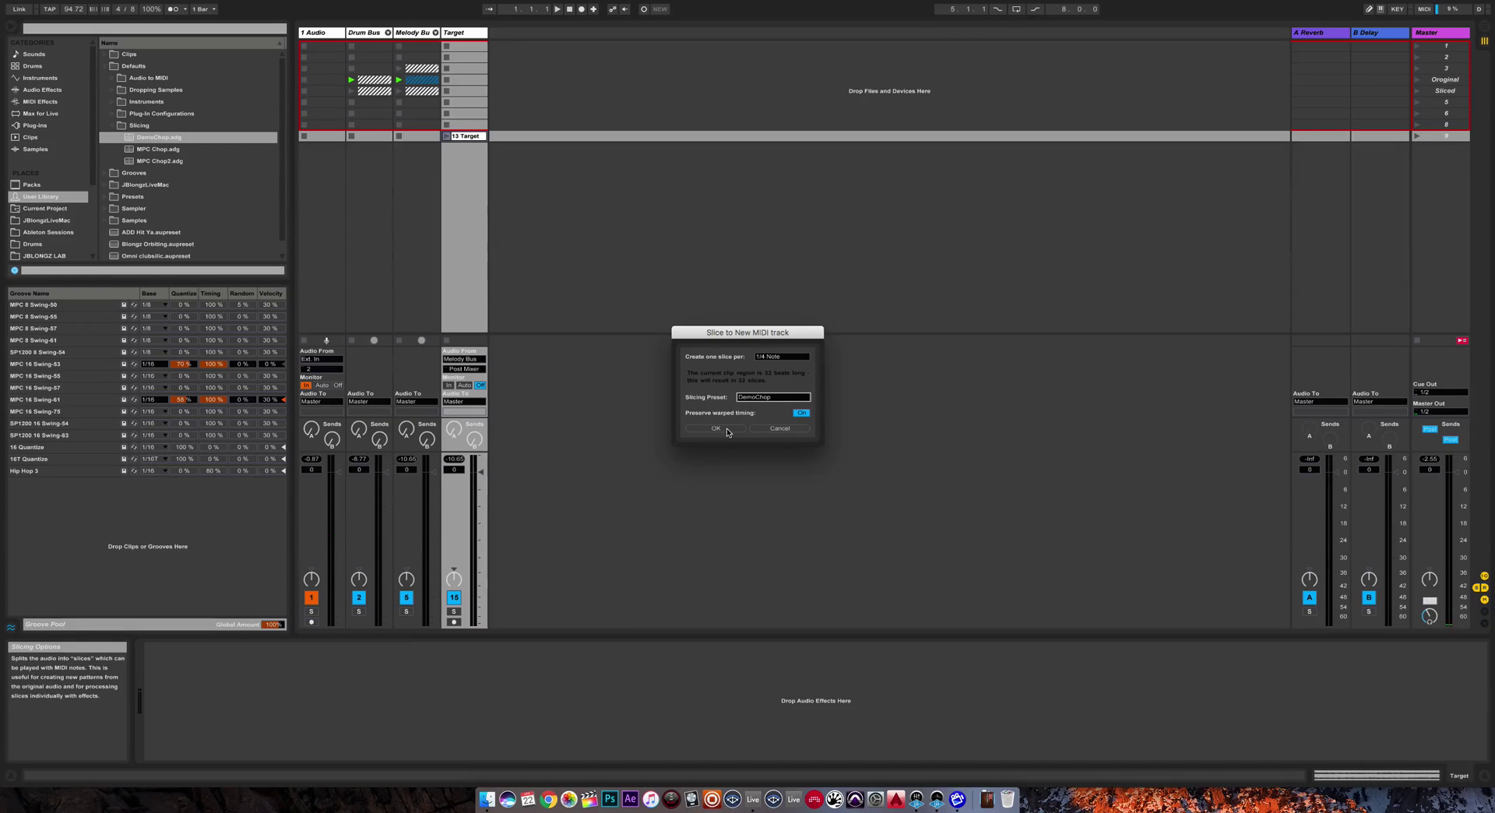
click(727, 429)
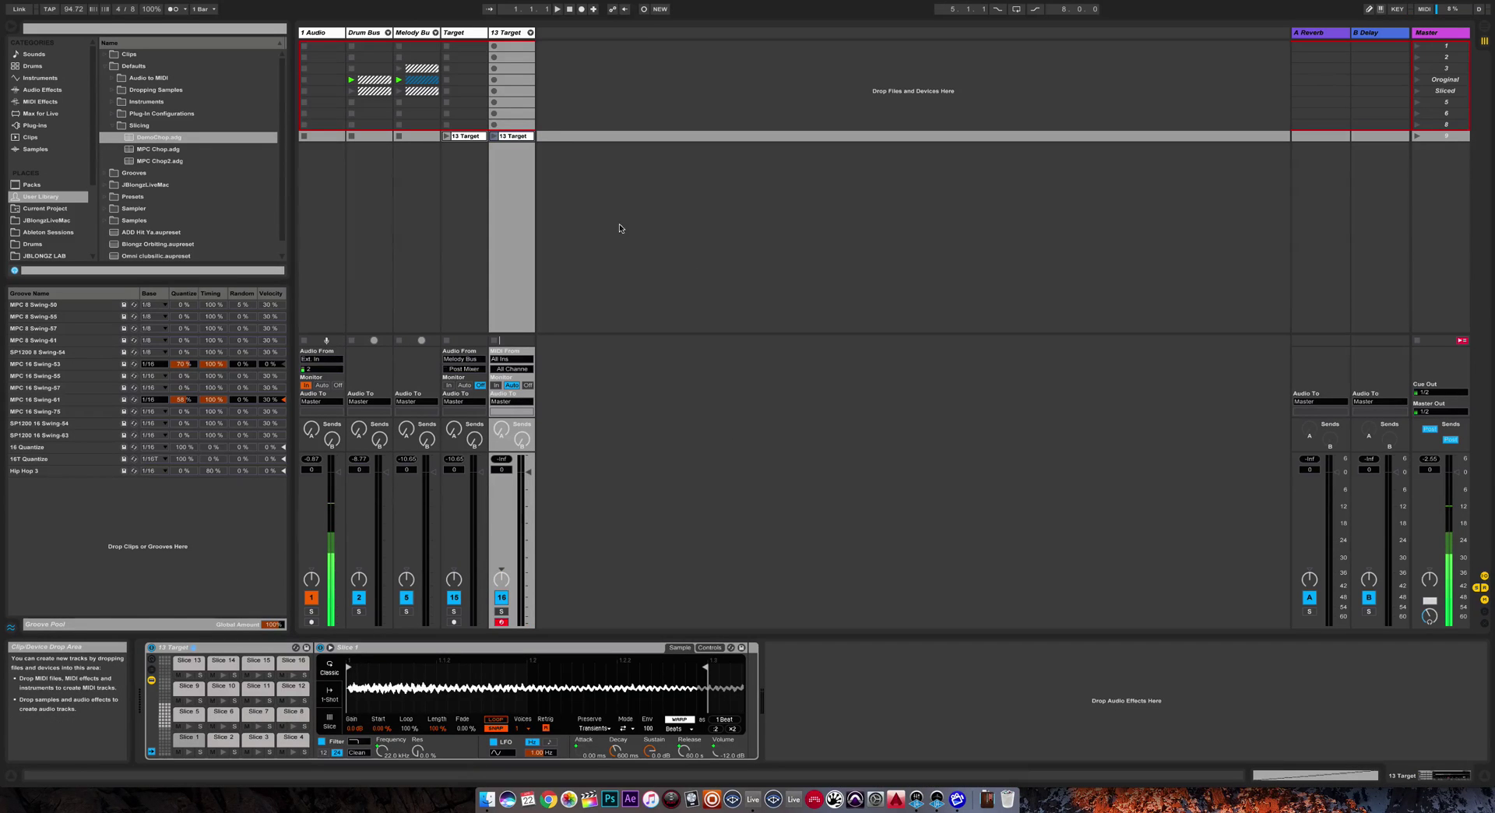
Step: Launch the Original scene and raise the sliced rack's Transpose to +6 st
click(701, 79)
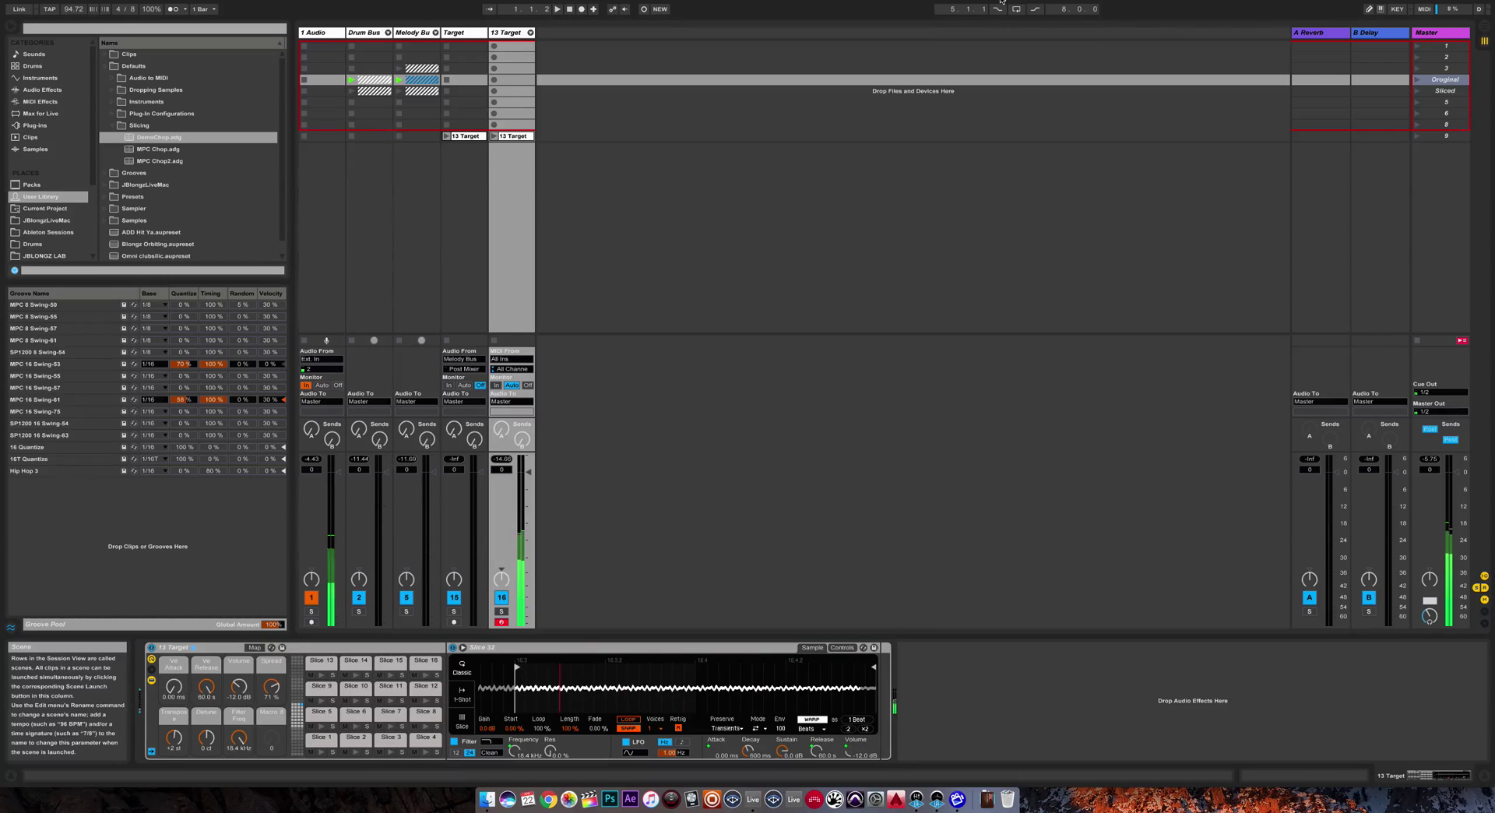
drag(175, 747, 176, 740)
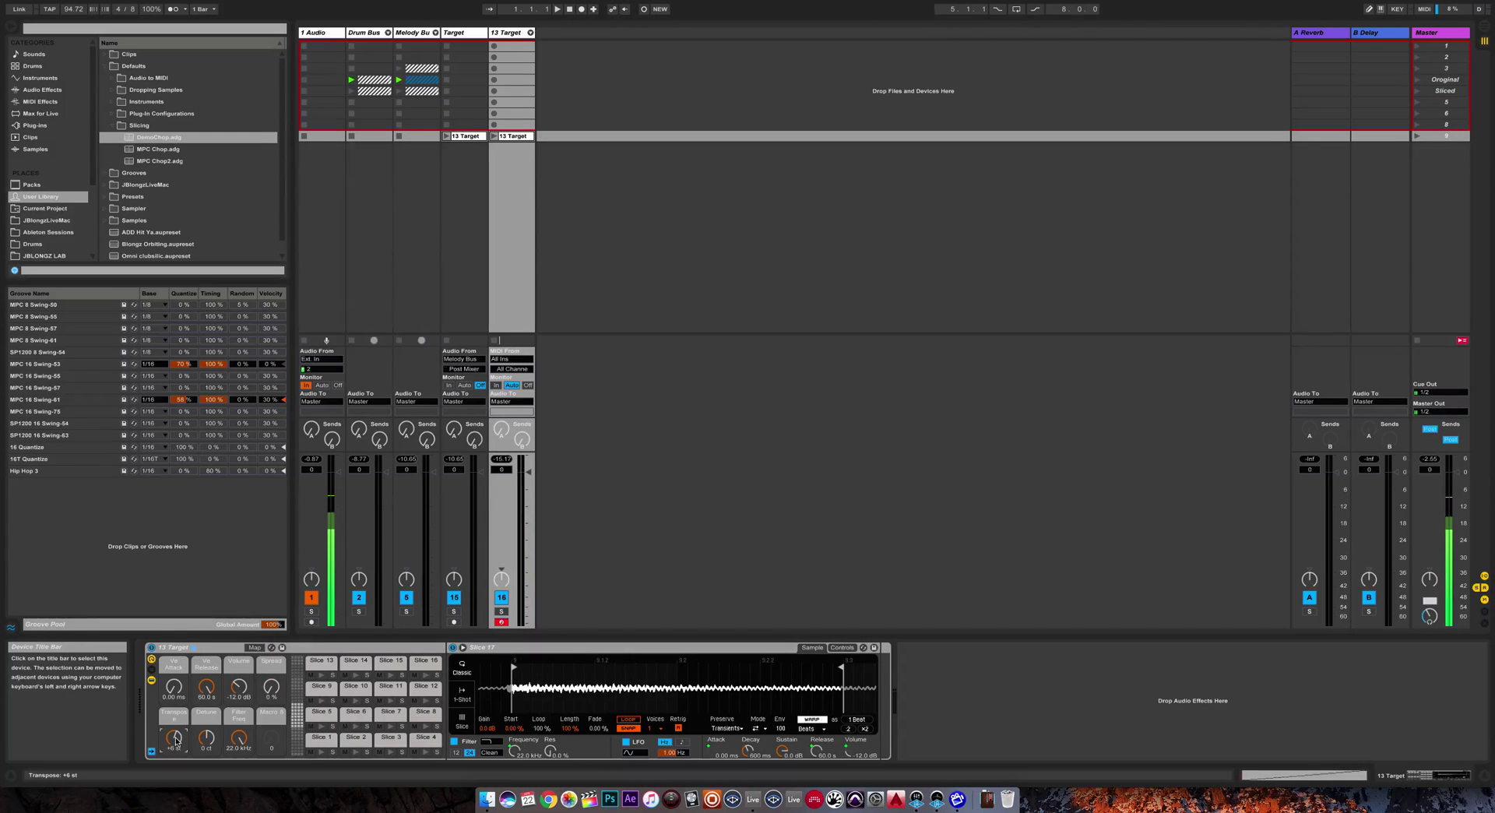